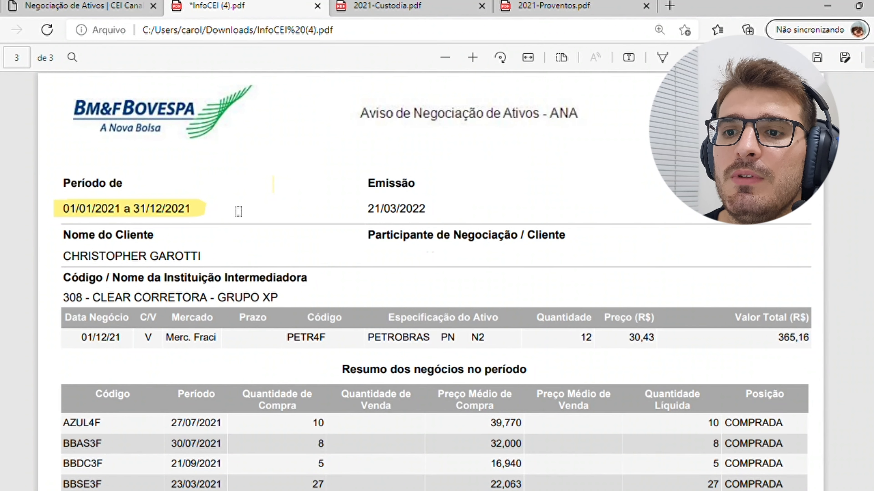
# Step: Highlight the period 01/01/2021 a 31/12/2021 and the BBDC3F summary row in the trading notice
pyautogui.moveTo(66, 207)
pyautogui.mouseDown()
pyautogui.moveTo(198, 212)
pyautogui.moveTo(61, 203)
pyautogui.moveTo(57, 212)
pyautogui.mouseUp()
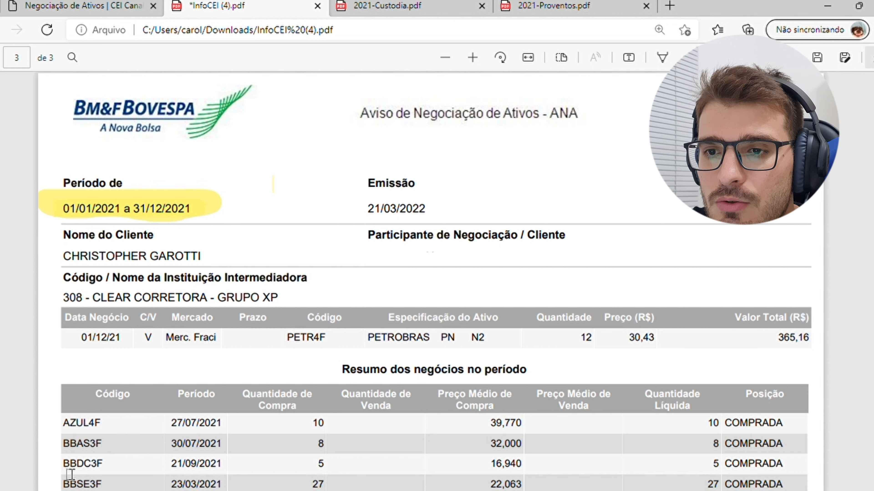
pyautogui.moveTo(68, 472); pyautogui.dragTo(792, 474)
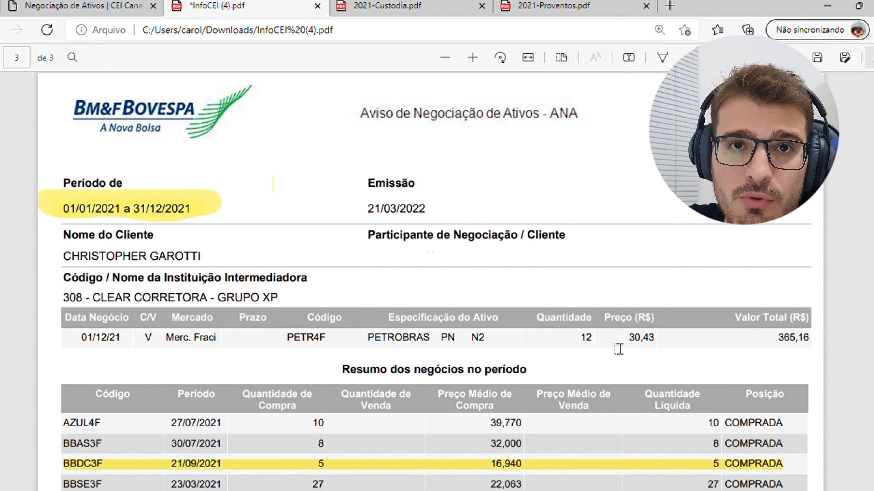
# Step: In the 2021-Custodia.pdf report, highlight "Posição de Ativos em Custódia" and the "POSIÇÃO EM CUSTÓDIA EM 31/12/2021" heading
pyautogui.click(423, 7)
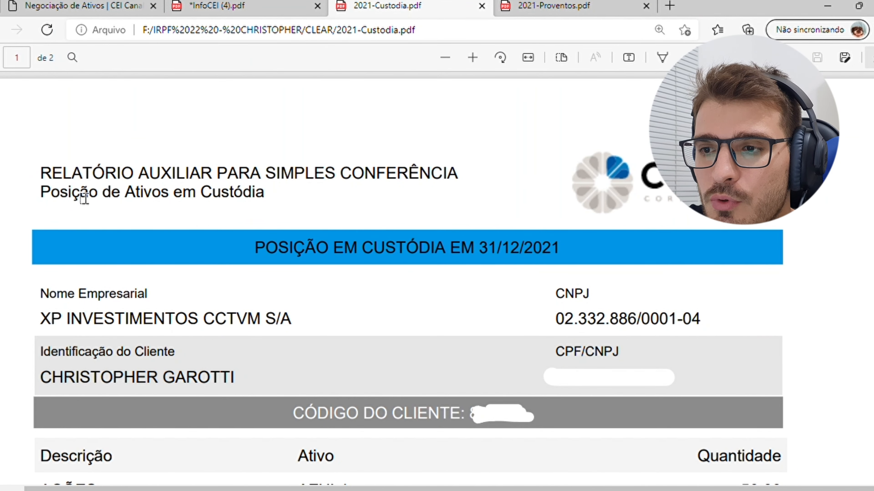
pyautogui.moveTo(40, 199); pyautogui.dragTo(283, 205)
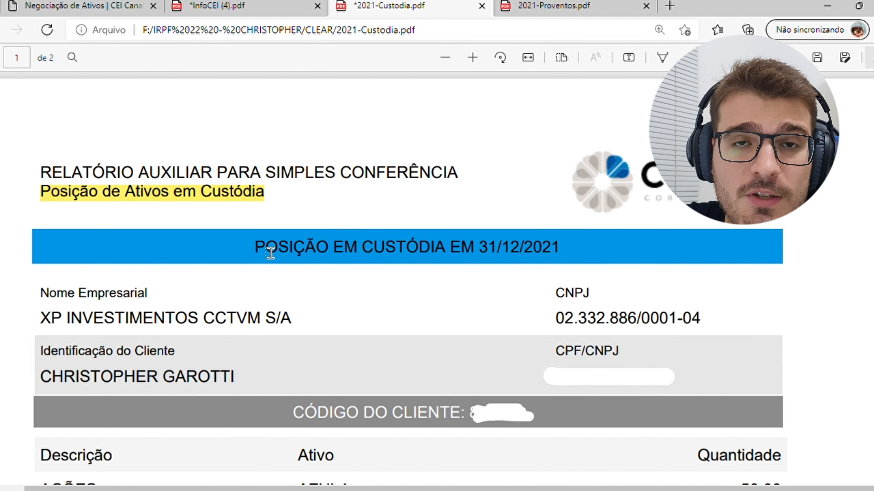
pyautogui.moveTo(288, 247); pyautogui.dragTo(564, 254)
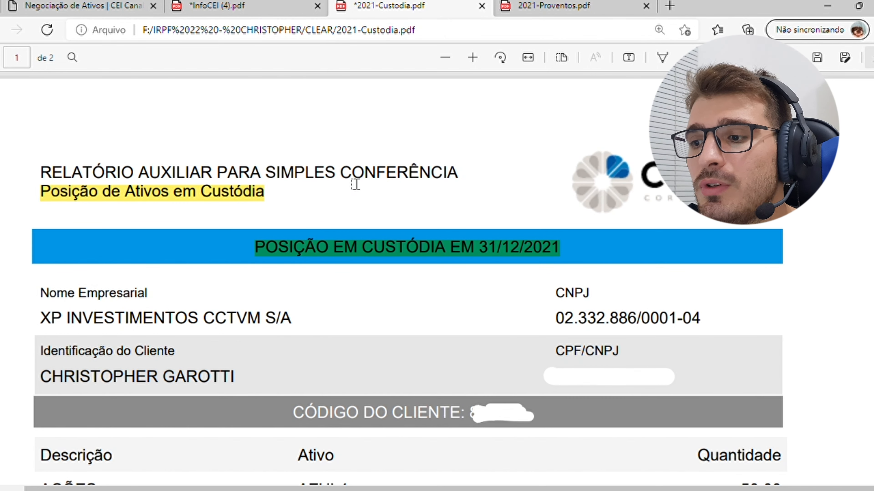
# Step: Open the 2021-Proventos.pdf report and highlight "Proventos Pagos" in its heading
pyautogui.click(534, 16)
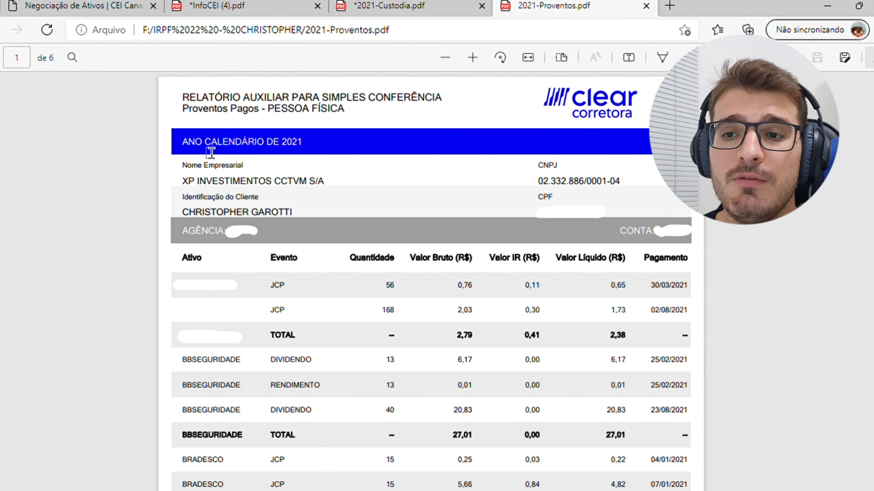
pyautogui.moveTo(182, 110); pyautogui.dragTo(272, 116)
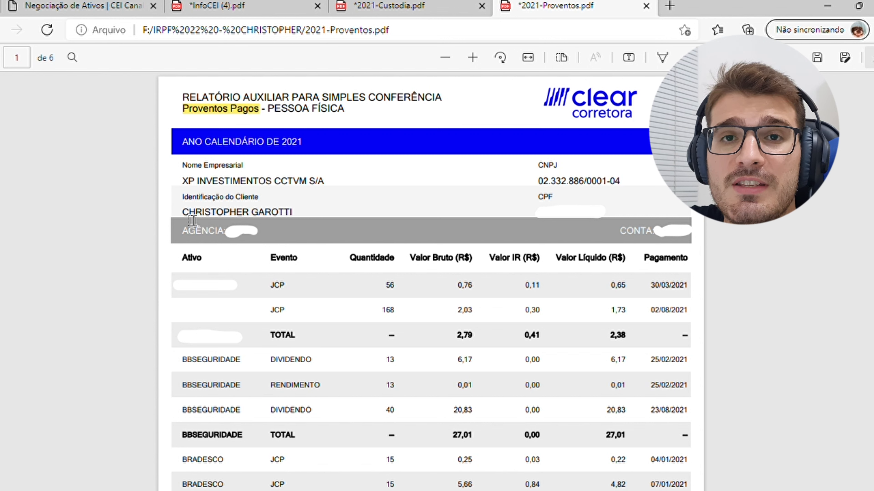
pyautogui.moveTo(192, 221); pyautogui.dragTo(302, 221)
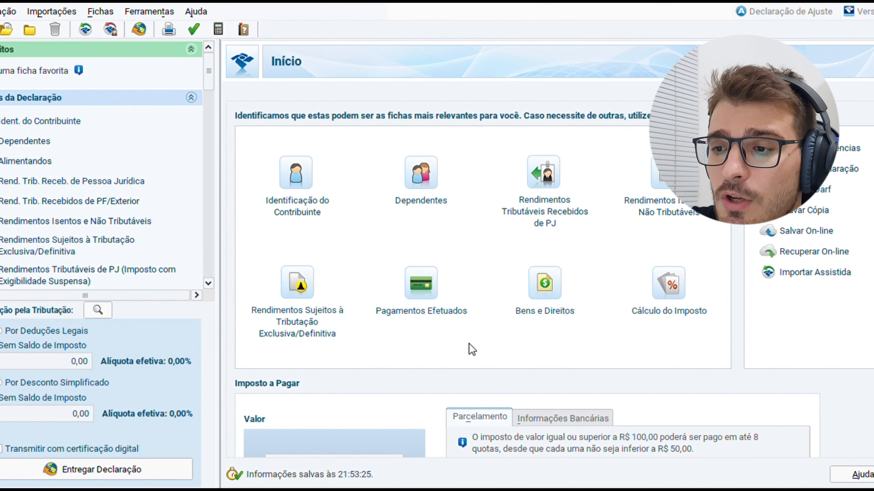
# Step: In the IRPF program, create a Bens e Direitos entry with group 03 - Participações Societárias, code 01 - Ações and the company's CNPJ
pyautogui.click(556, 295)
pyautogui.click(726, 445)
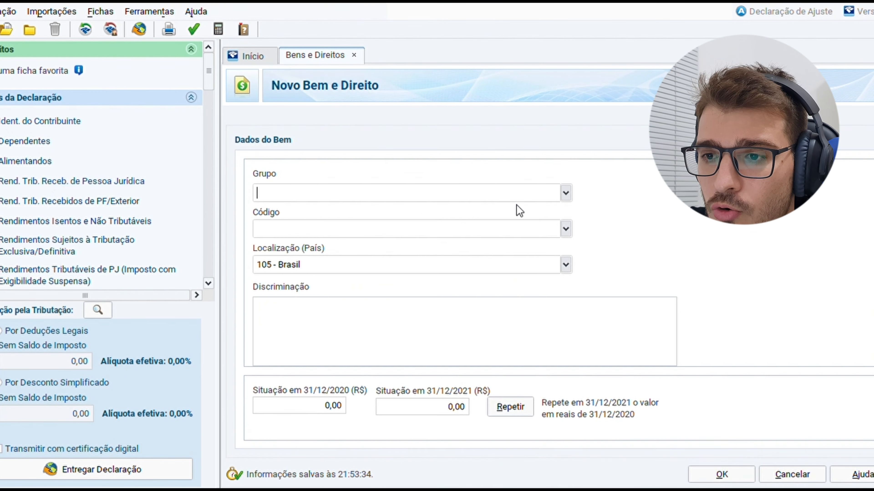
pyautogui.click(565, 194)
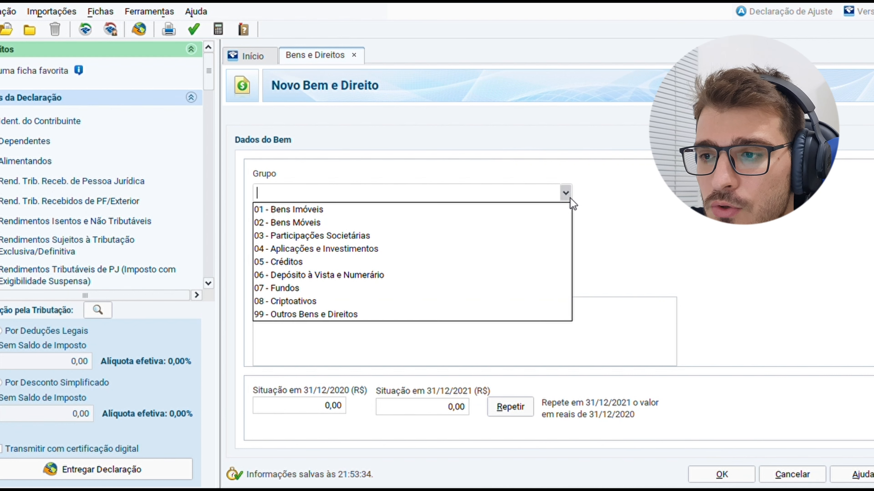
pyautogui.click(511, 236)
pyautogui.click(564, 231)
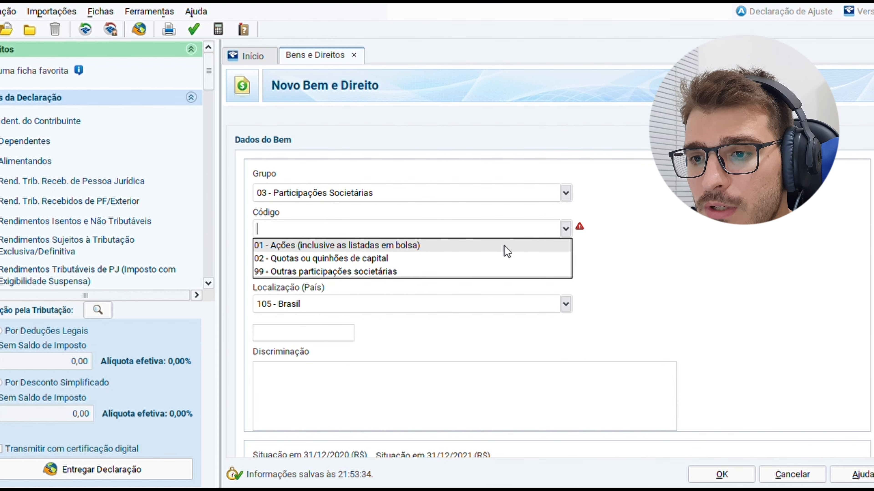
pyautogui.click(507, 251)
pyautogui.click(302, 345)
pyautogui.write('11111111111111')
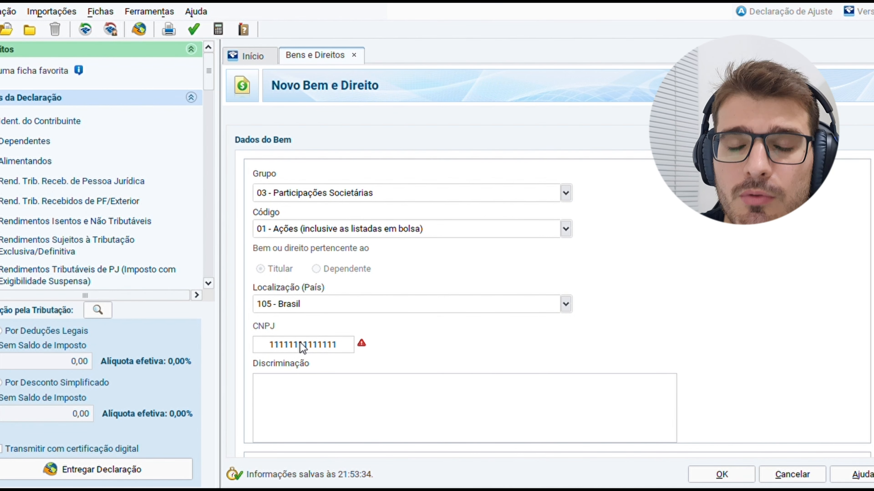
# Step: Describe the asset as "5 AÇÕES BRANCO BRADESCO CNPJ ........ PREÇO MÉDIO R$16,94", set its 31/12/2021 value to 84,7 and save it
pyautogui.click(397, 270)
pyautogui.write('5 AÇ')
pyautogui.write('ÕES BRANCO BRADESCO CNPJ ........ PREÇO MÉDIO')
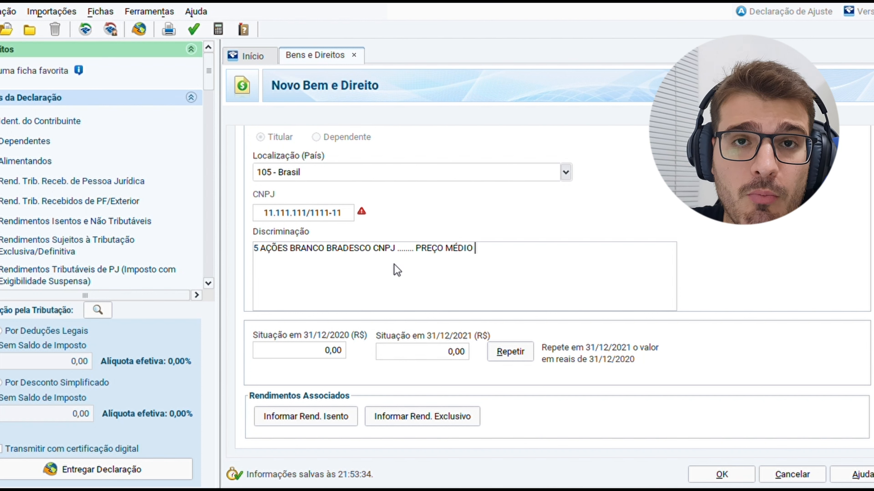
pyautogui.write('$16,94')
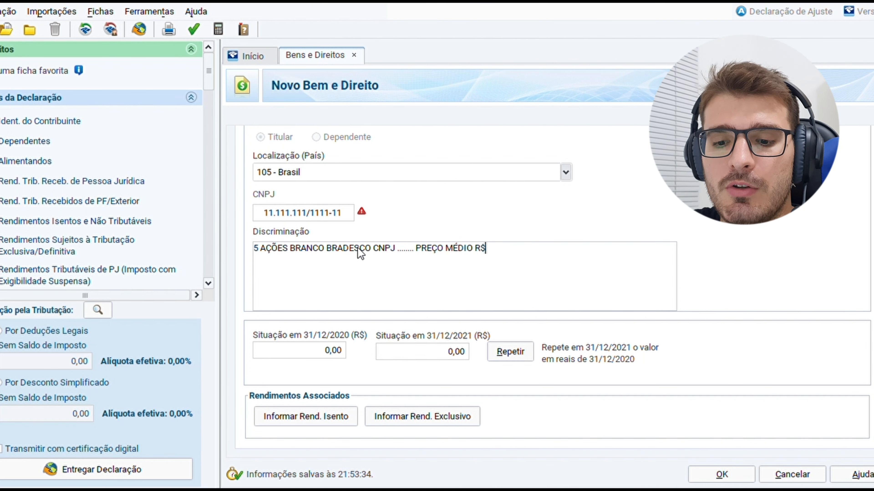
pyautogui.click(414, 357)
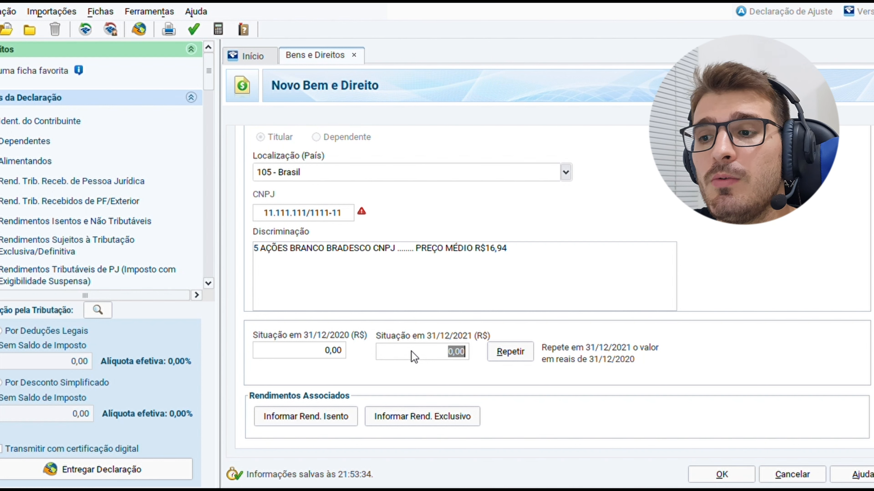
pyautogui.write('84,7')
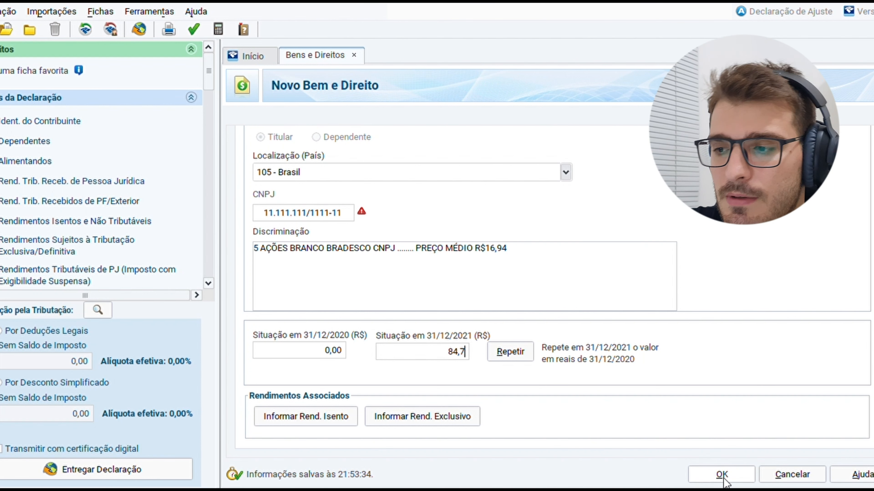
pyautogui.click(723, 478)
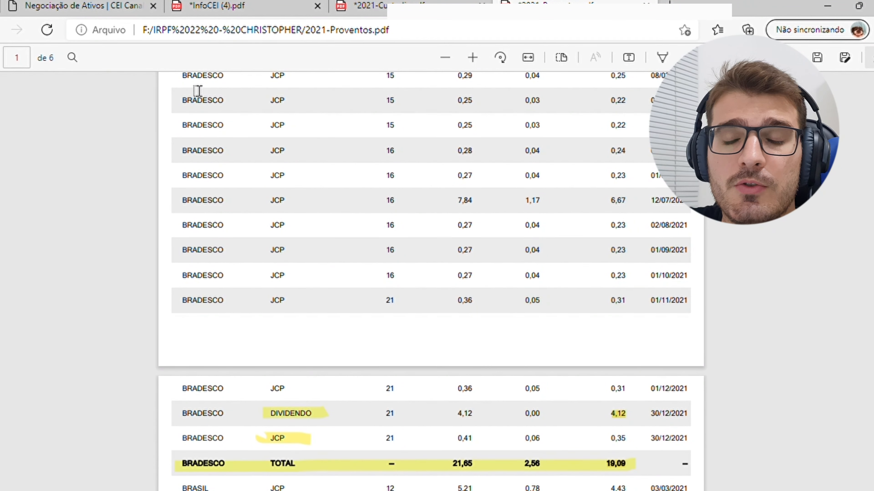
# Step: Mark the Bradesco payment rows in the 2021-Proventos.pdf report
pyautogui.moveTo(186, 76)
pyautogui.mouseDown()
pyautogui.moveTo(553, 85)
pyautogui.moveTo(636, 134)
pyautogui.moveTo(698, 312)
pyautogui.moveTo(698, 435)
pyautogui.mouseUp()
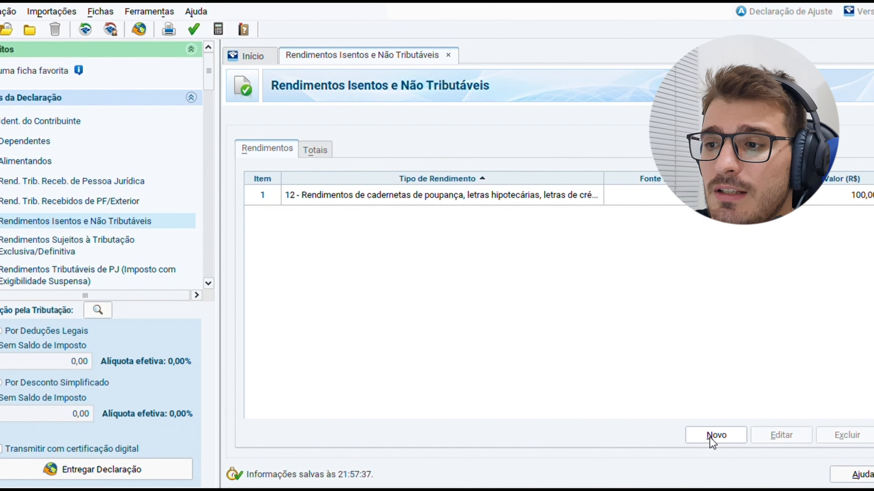
# Step: Add an exempt income of type 09 - Lucros e dividendos recebidos with the payer's CNPJ and a value of 4,12
pyautogui.click(716, 435)
pyautogui.click(582, 167)
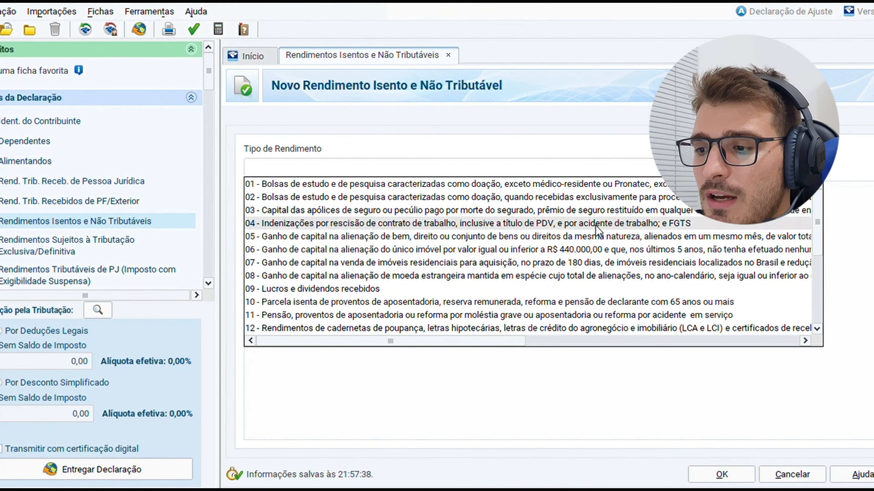
pyautogui.click(581, 289)
pyautogui.click(343, 312)
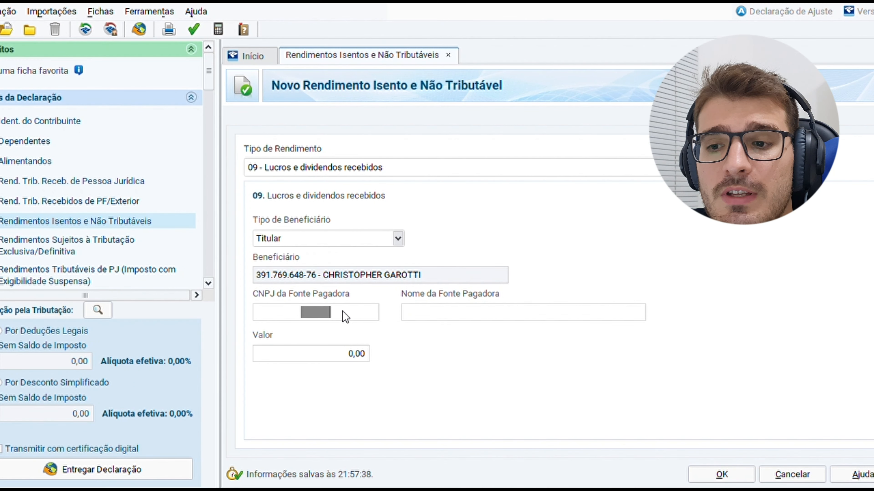
pyautogui.write('00001010000000')
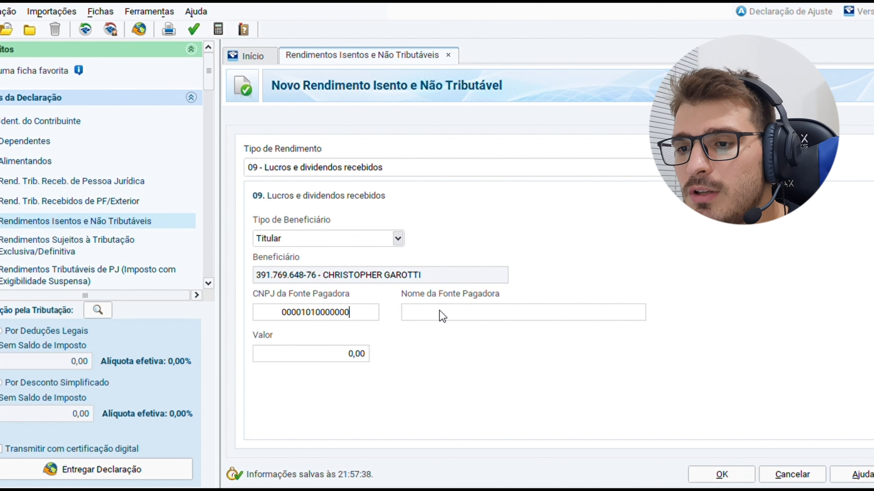
pyautogui.press('Tab')
pyautogui.click(303, 355)
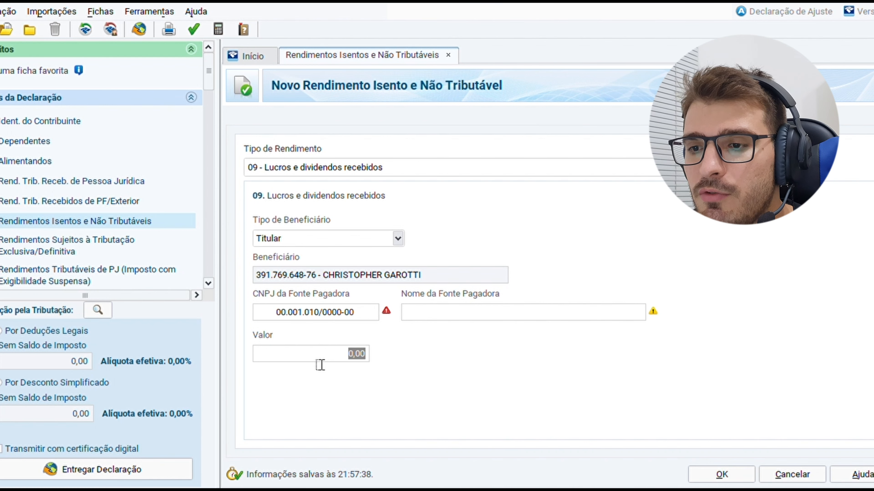
pyautogui.write('4,12')
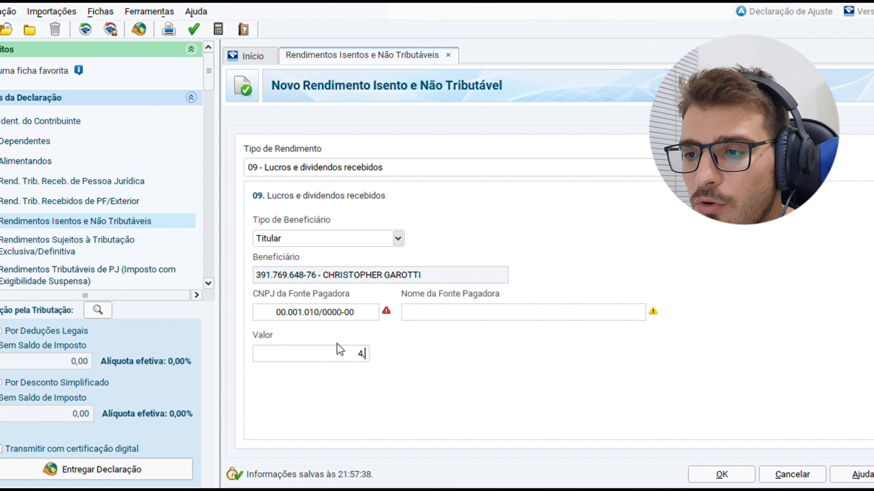
pyautogui.click(721, 475)
# Step: Create an income under Tributação Exclusiva/Definitiva of type 10 - Juros sobre capital próprio and enter the payer's CNPJ
pyautogui.click(262, 57)
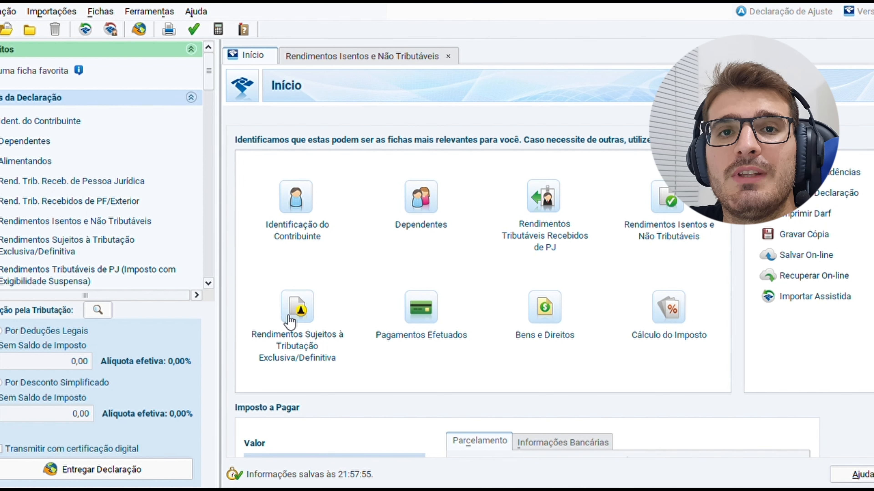
pyautogui.click(308, 324)
pyautogui.click(723, 442)
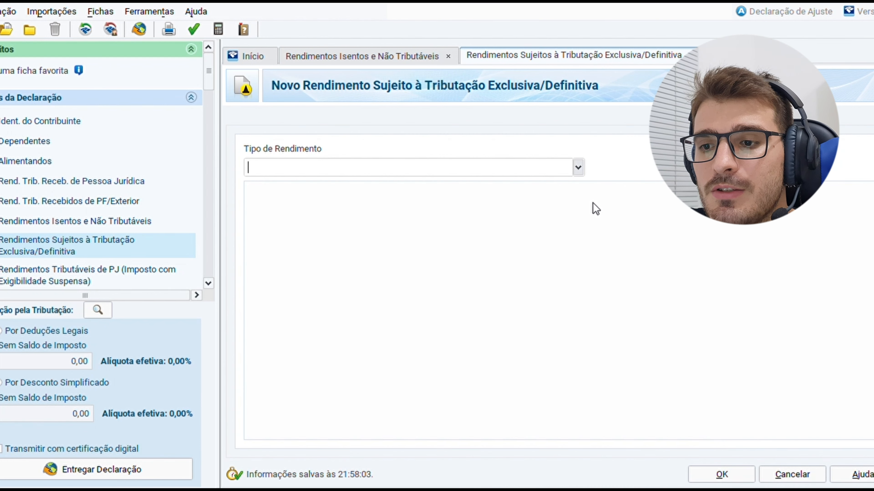
pyautogui.click(578, 168)
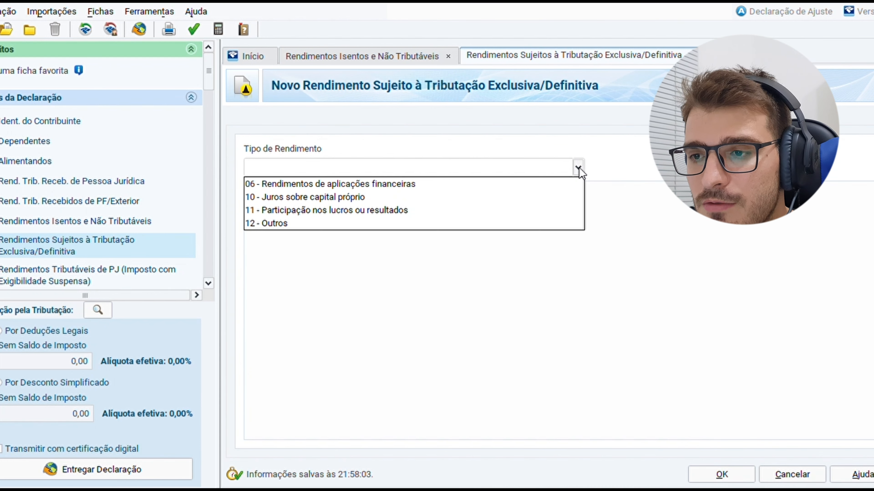
pyautogui.click(520, 198)
pyautogui.click(333, 313)
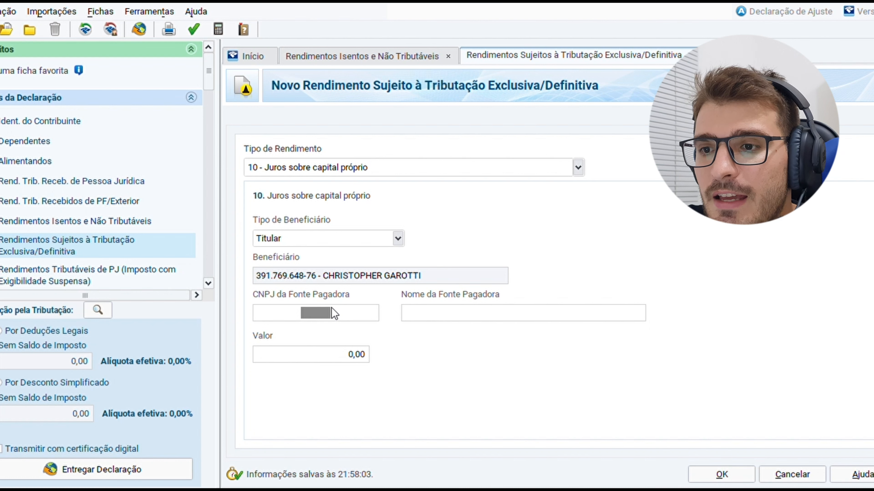
pyautogui.write('11111111111111')
# Step: Set the Juros sobre capital próprio value to 15,00, save the entry and close the exclusive taxation form
pyautogui.click(292, 355)
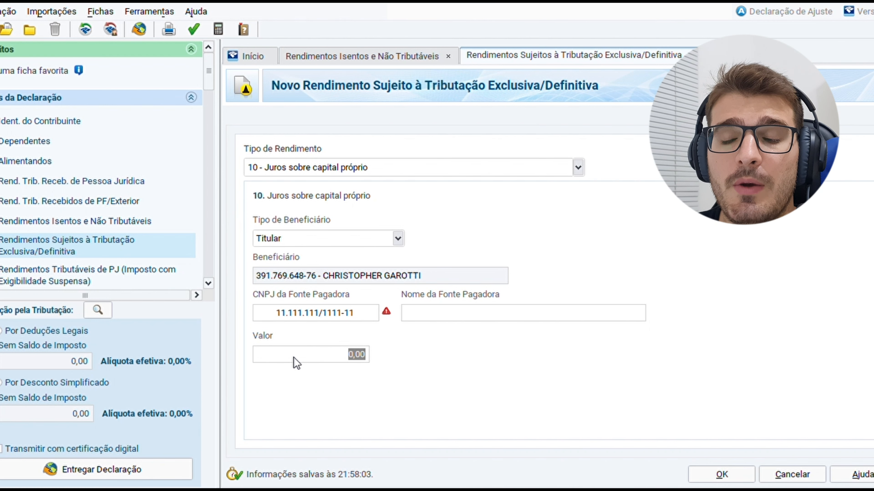
pyautogui.write('15,')
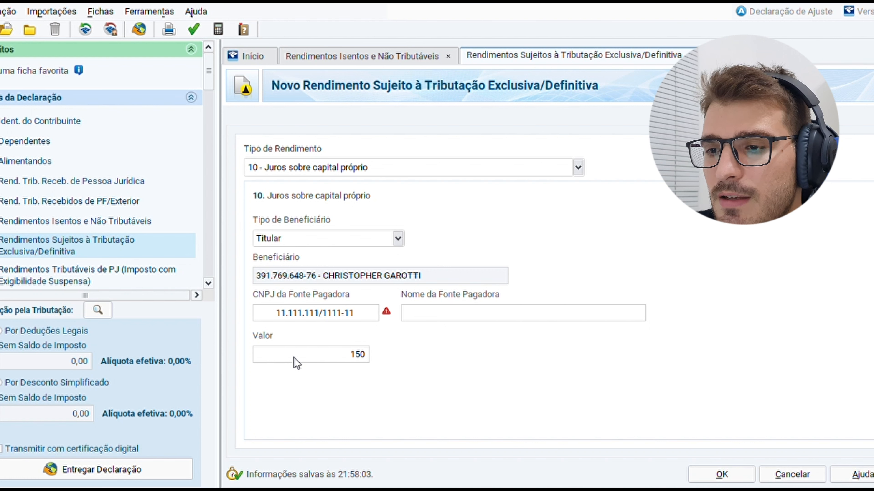
pyautogui.write('0')
pyautogui.press('BackSpace')
pyautogui.press('Tab')
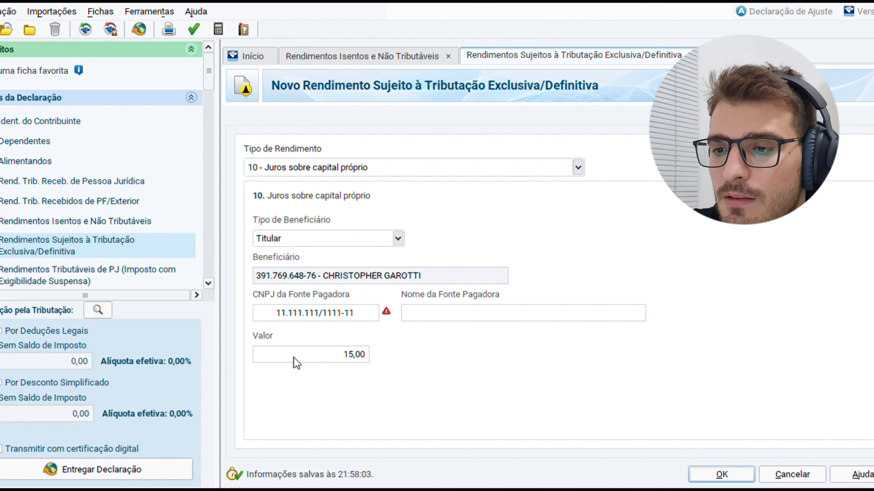
pyautogui.click(721, 470)
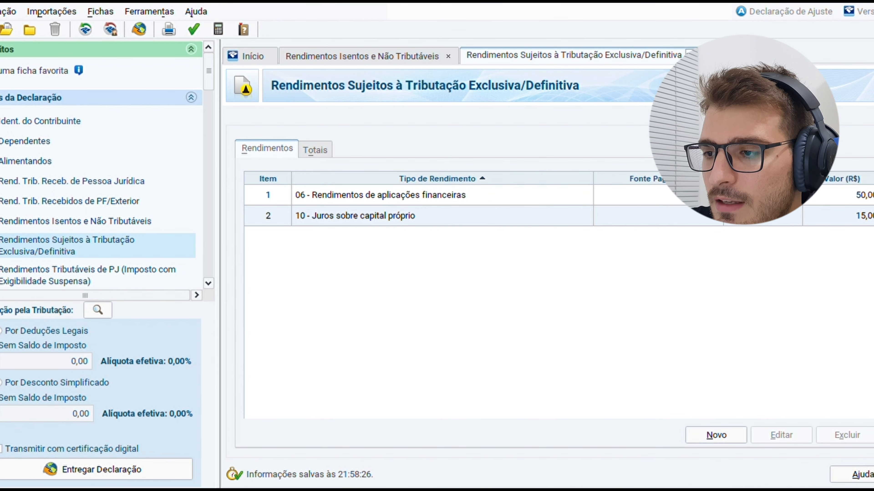
pyautogui.click(689, 54)
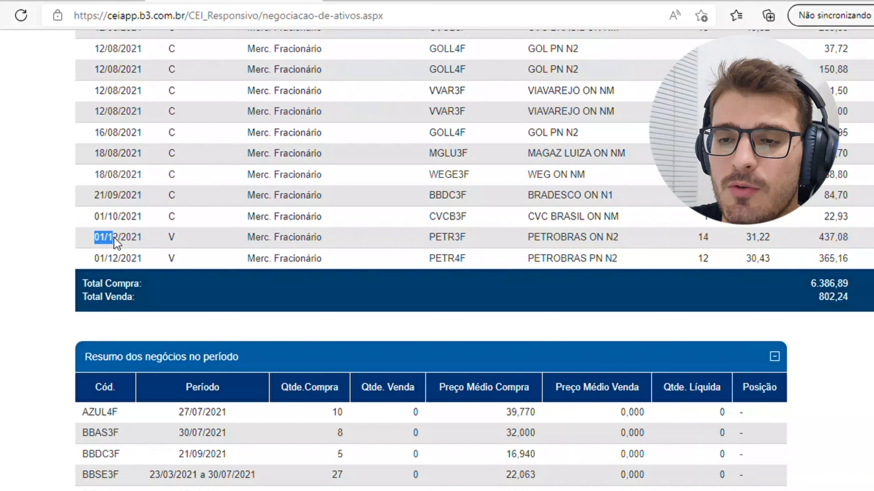
# Step: On the CEI trading page, examine the two 01/12/2021 Petrobras sales, PETR3F and PETR4F, and their prices and totals
pyautogui.moveTo(113, 239); pyautogui.dragTo(871, 266)
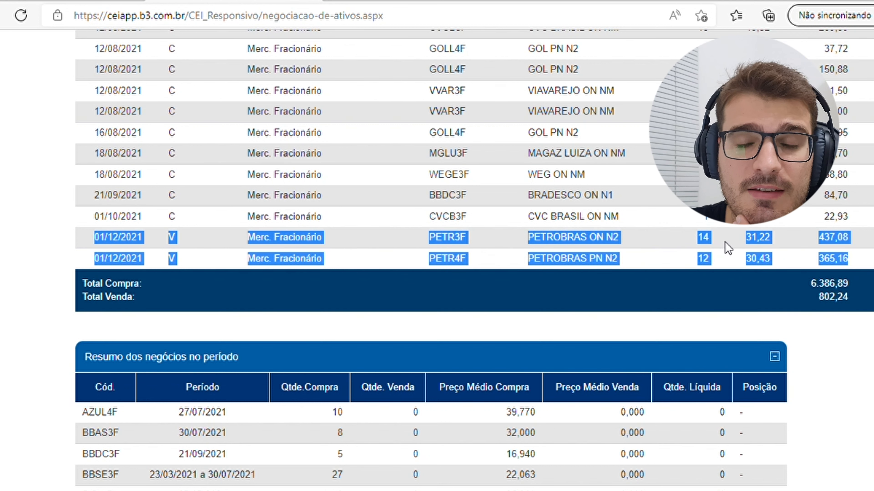
pyautogui.moveTo(739, 242); pyautogui.dragTo(849, 259)
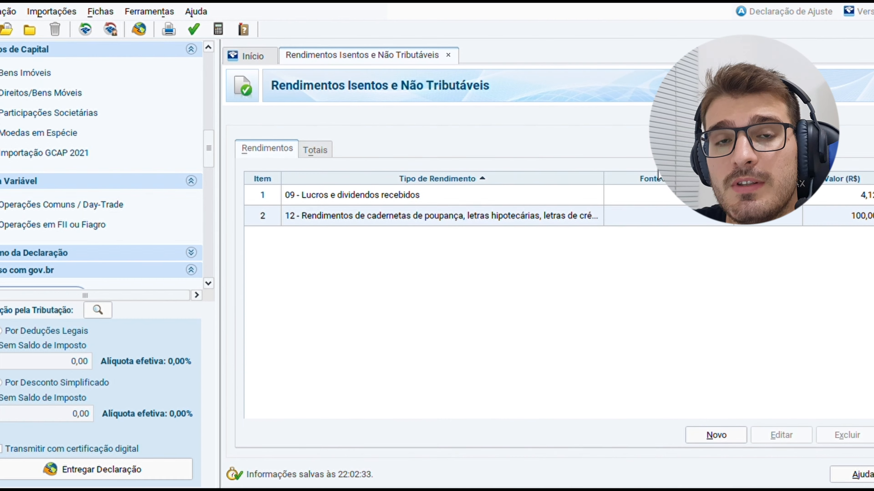
# Step: Add an exempt income of type 21 - Ganhos líquidos em operações com ouro, ativo financeiro, with a value of 50,00
pyautogui.click(717, 437)
pyautogui.click(825, 178)
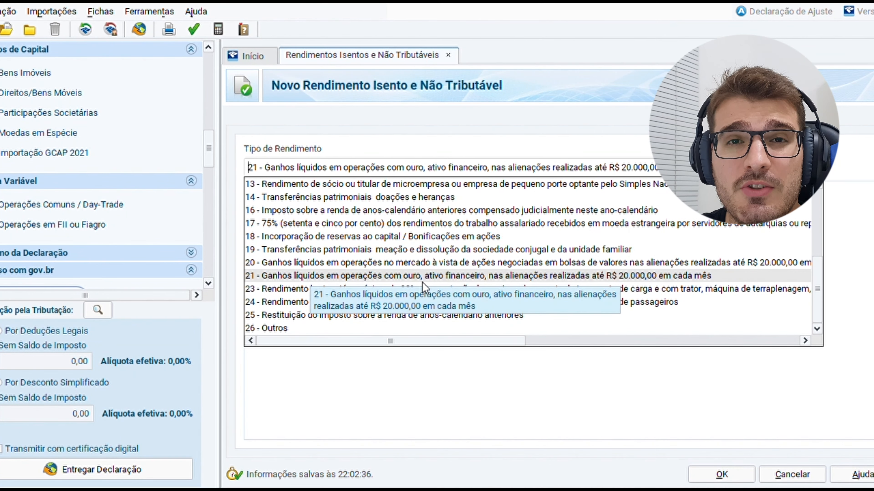
pyautogui.click(424, 277)
pyautogui.click(308, 315)
pyautogui.write('50,00')
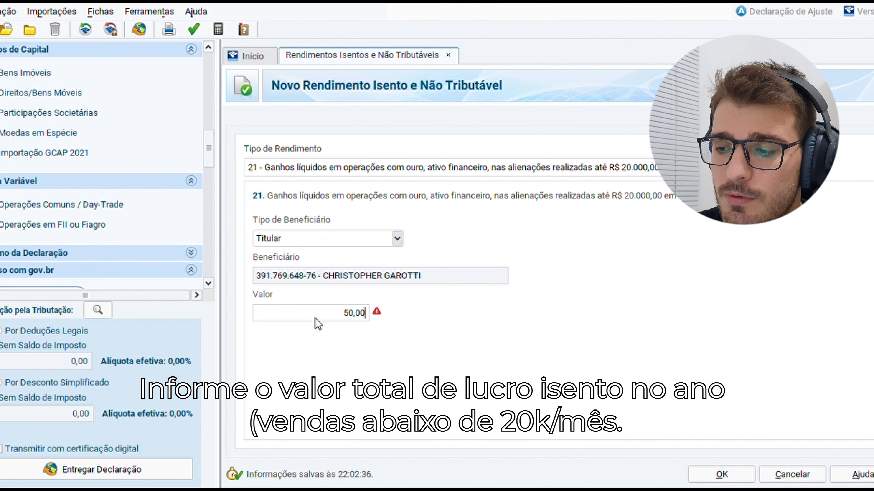
pyautogui.click(721, 476)
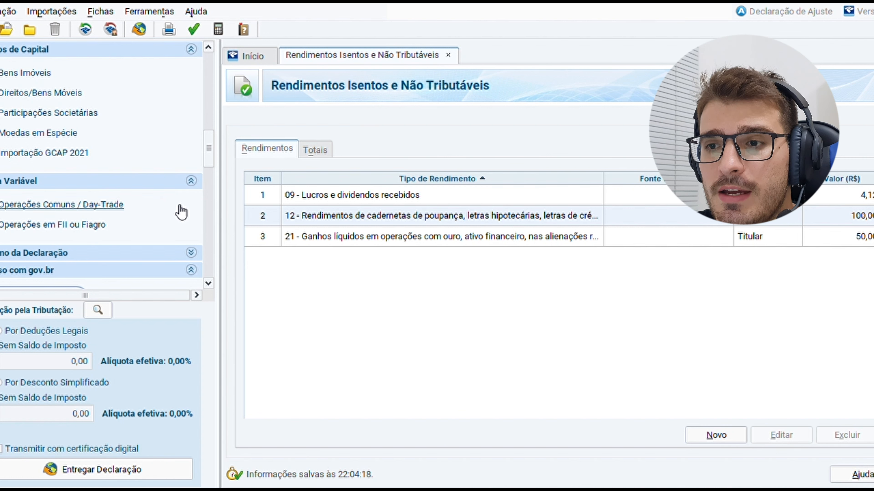
# Step: Under Renda Variável - Operações Comuns / Day-Trade, set December's common-operations result for Mercado à vista - ações to 50,00
pyautogui.click(86, 205)
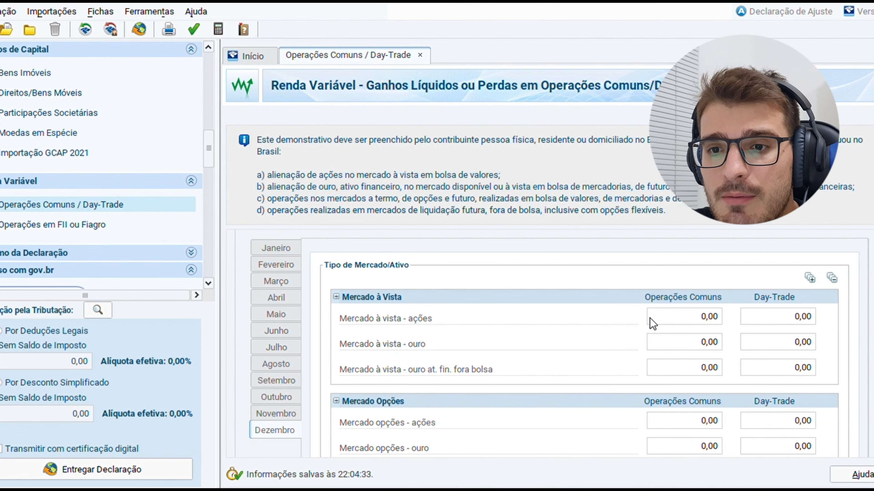
pyautogui.click(671, 320)
pyautogui.write('50')
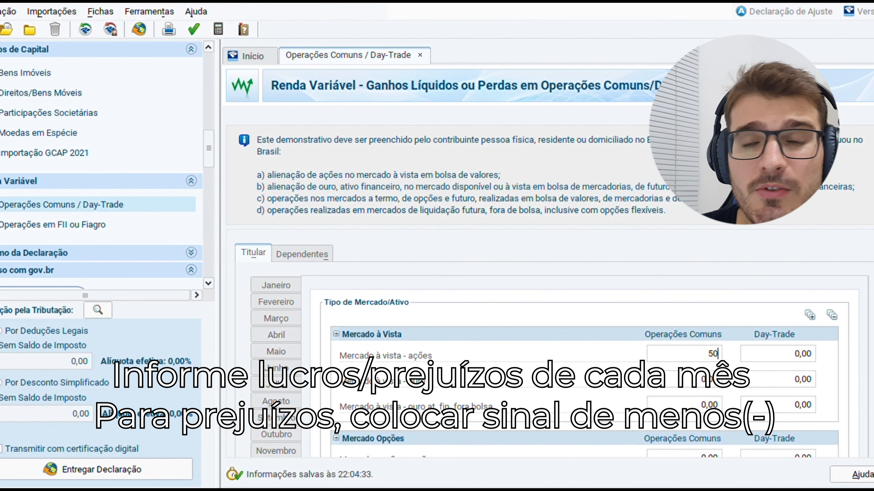
pyautogui.press('Tab')
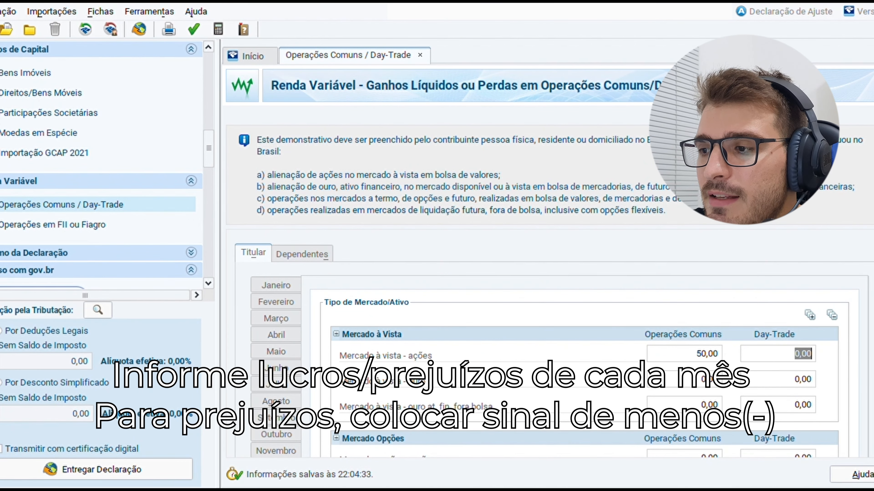
# Step: Check December's tax results and set Imposto pago to 7,50 in the month's consolidation
pyautogui.scroll(-10, 551, 344)
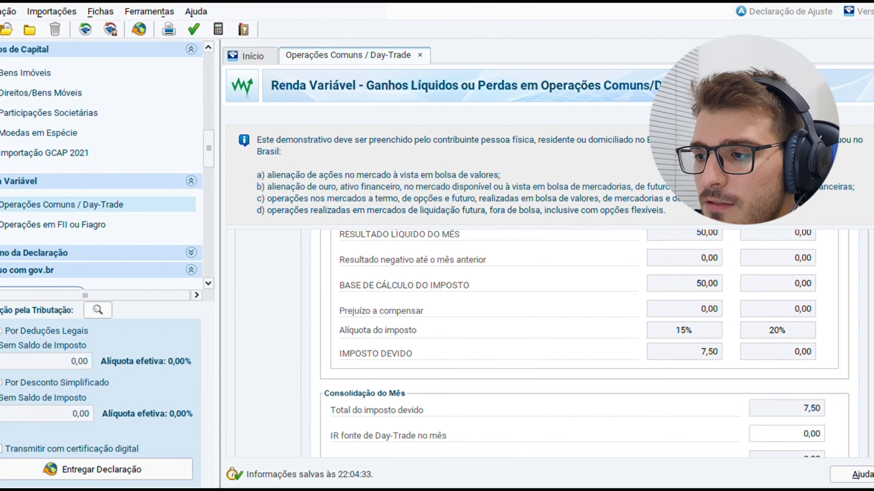
pyautogui.scroll(3, 550, 344)
pyautogui.scroll(-2, 551, 344)
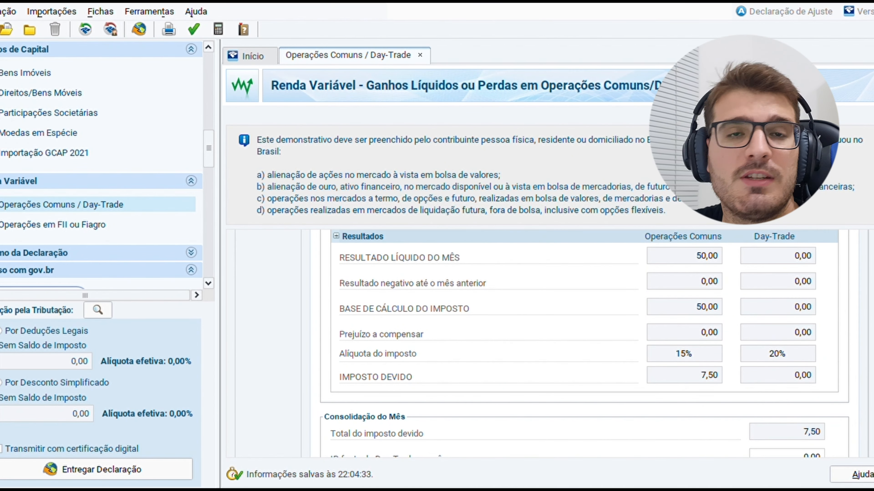
pyautogui.scroll(-2, 551, 345)
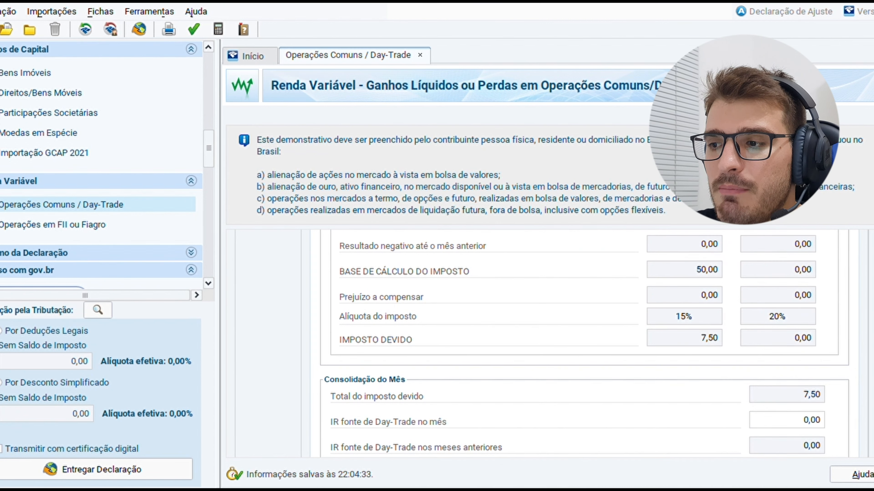
pyautogui.scroll(-7, 585, 344)
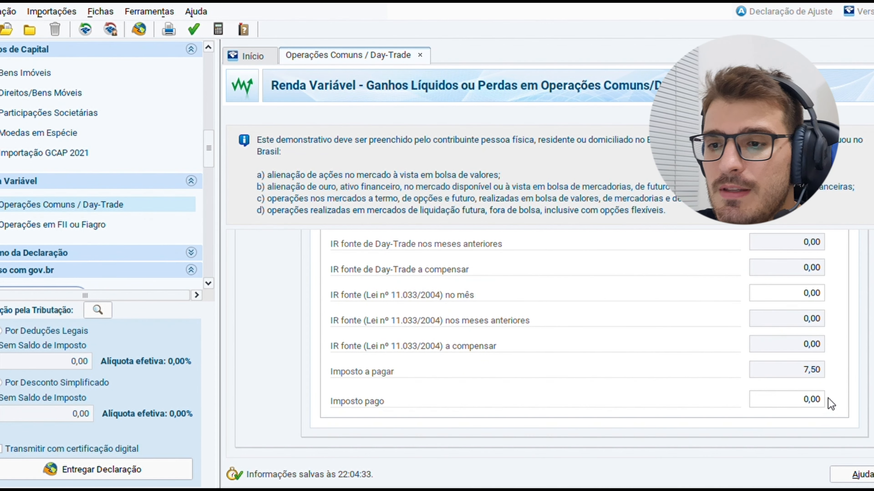
pyautogui.click(783, 400)
pyautogui.write('7,5')
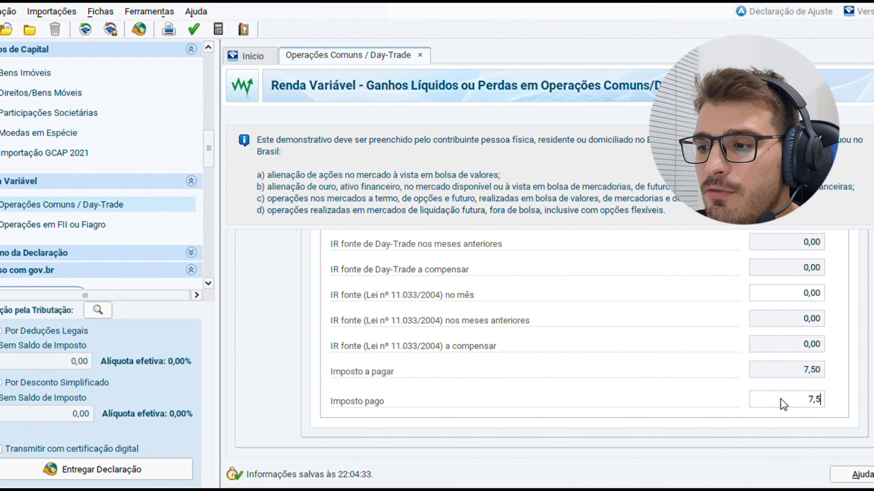
pyautogui.press('Tab')
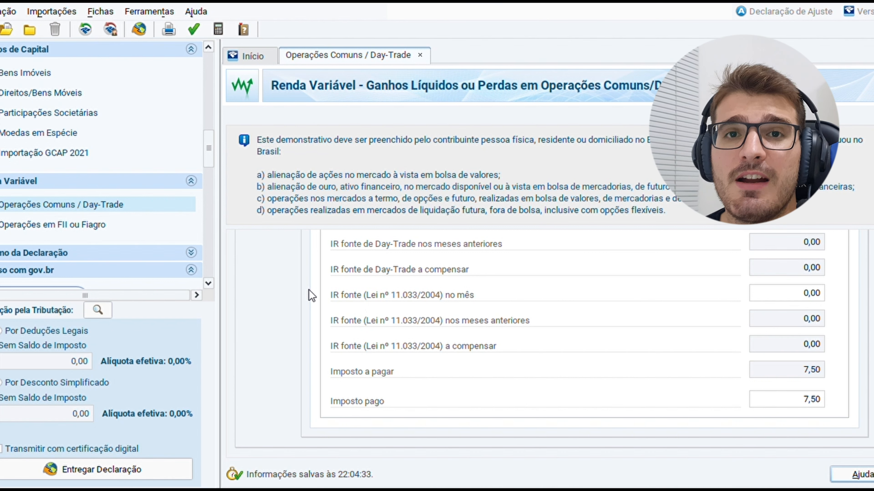
# Step: Enter a January loss of -50,00 for Mercado à vista - ações under common operations and review that month's results
pyautogui.scroll(10, 585, 309)
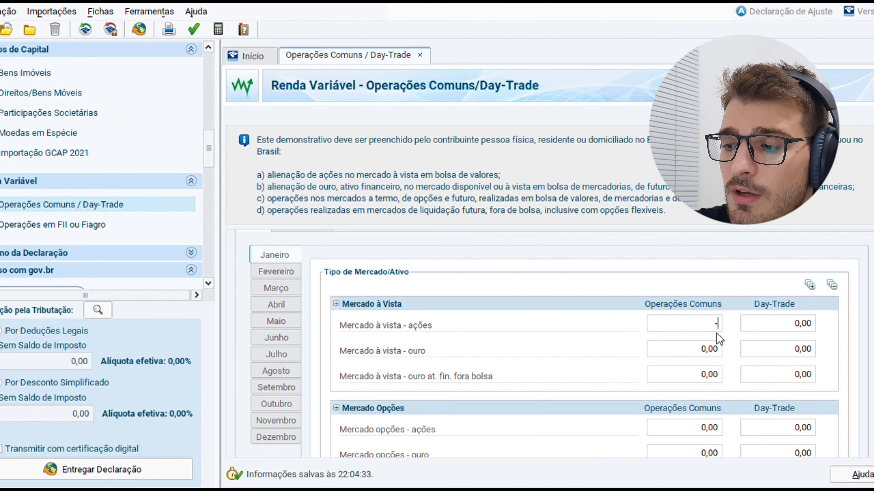
pyautogui.write('50')
pyautogui.press('Tab')
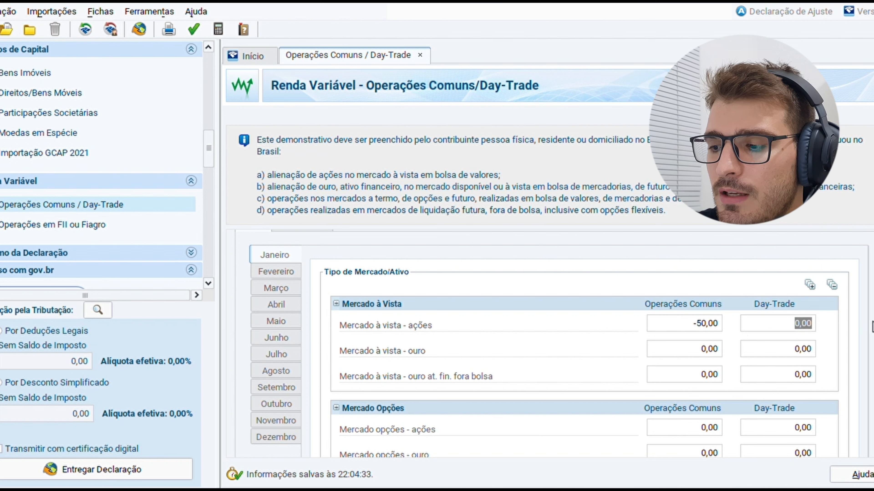
pyautogui.scroll(-1, 585, 344)
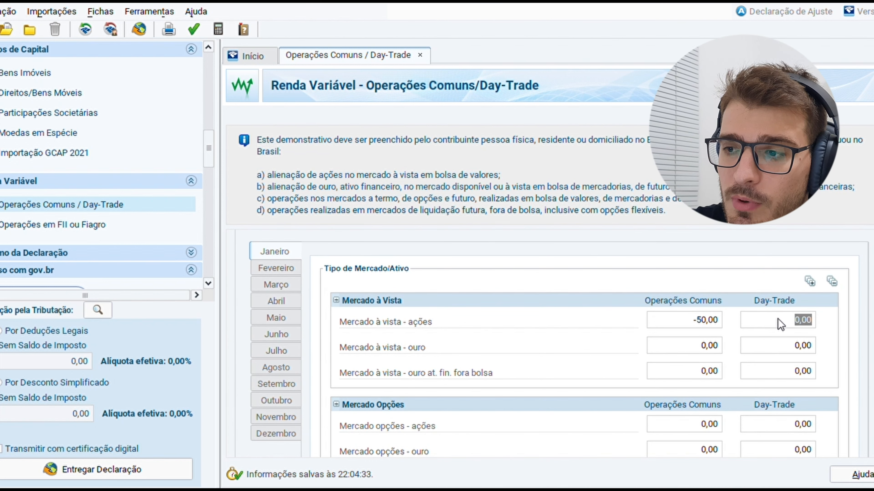
pyautogui.click(780, 325)
pyautogui.scroll(-15, 585, 344)
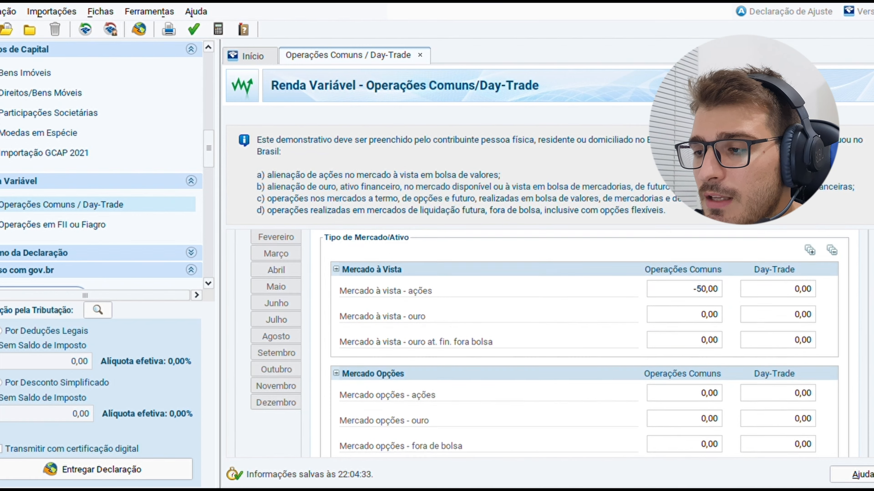
pyautogui.scroll(6, 872, 337)
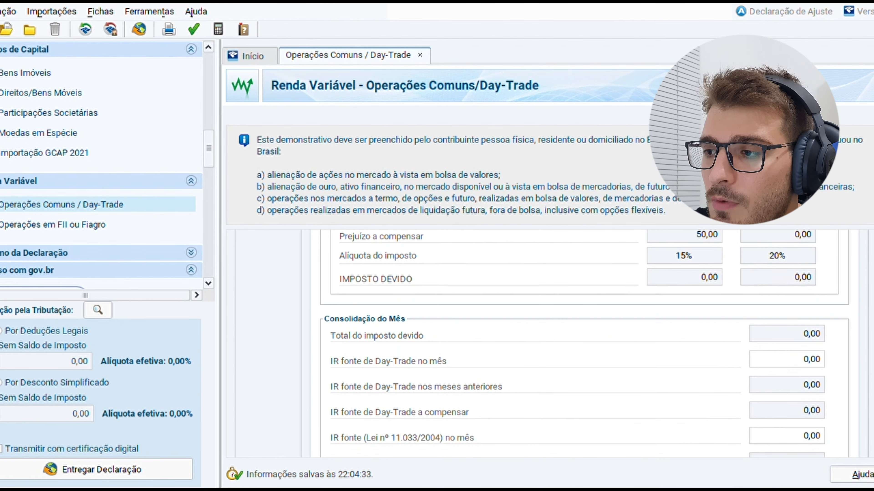
pyautogui.scroll(5, 871, 337)
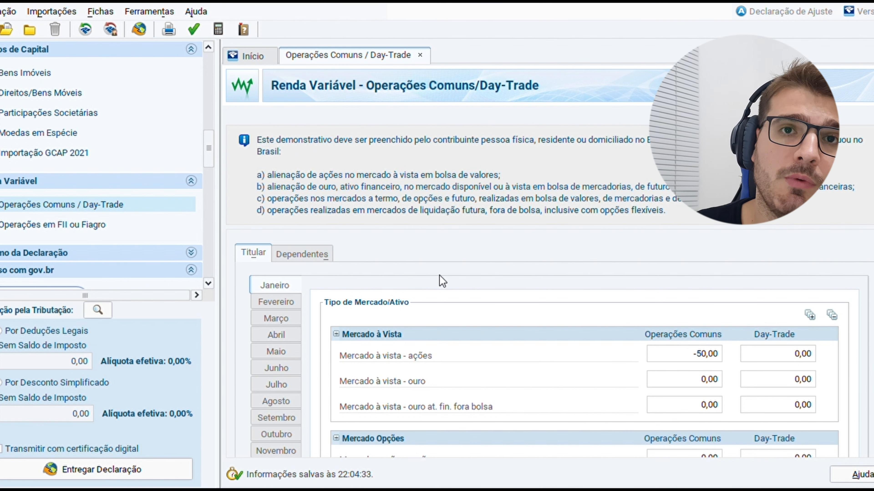
pyautogui.scroll(5, 210, 162)
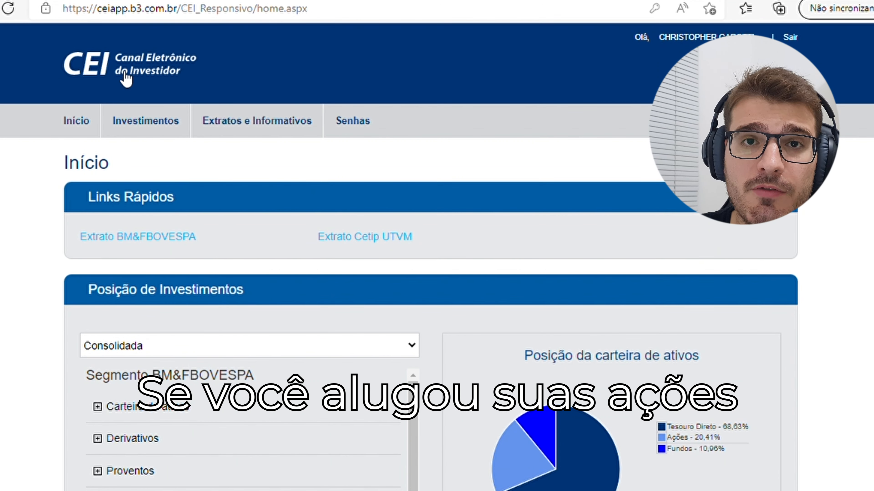
# Step: In CEI, generate the printable Informe de rendimentos for asset loans with Exercício 2021 and review its income sections
pyautogui.click(257, 120)
pyautogui.moveTo(287, 367)
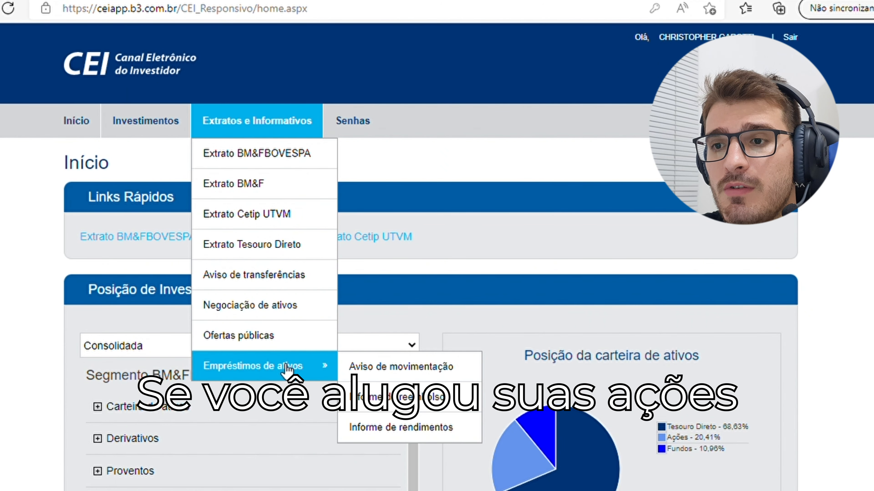
pyautogui.click(407, 435)
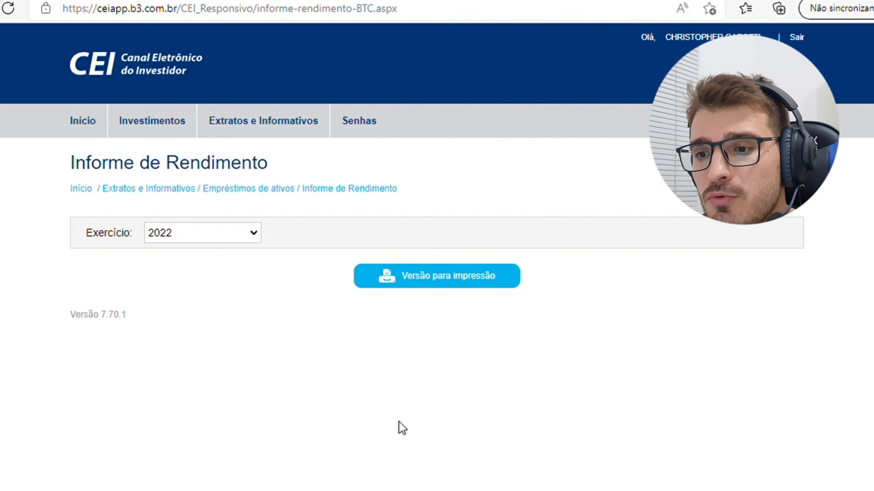
pyautogui.click(240, 238)
pyautogui.click(231, 262)
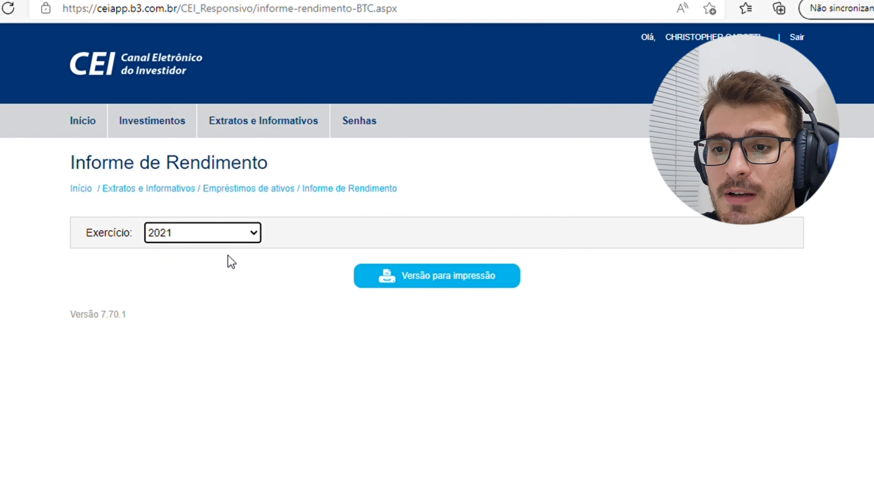
pyautogui.click(406, 286)
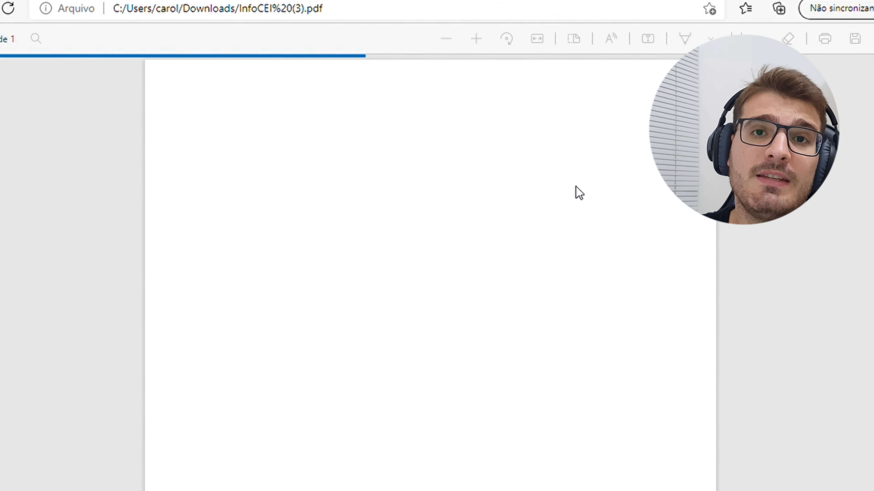
pyautogui.scroll(-2, 558, 273)
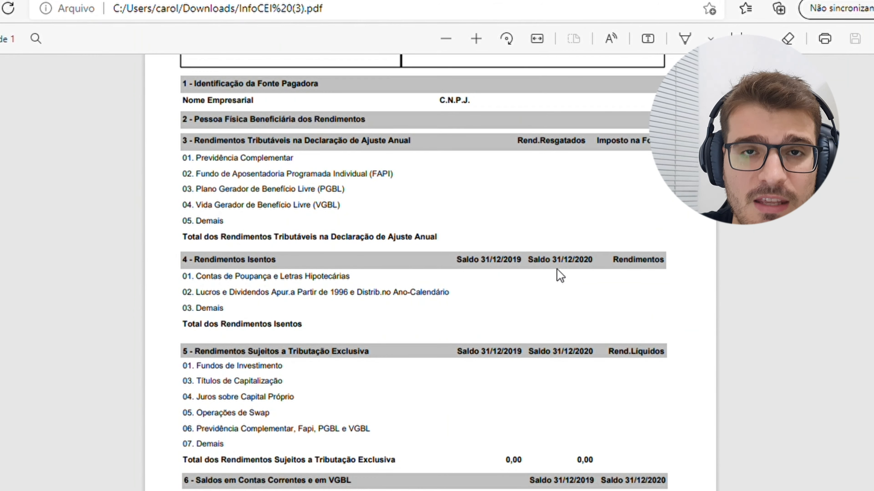
pyautogui.scroll(-1, 526, 423)
pyautogui.scroll(-6, 520, 418)
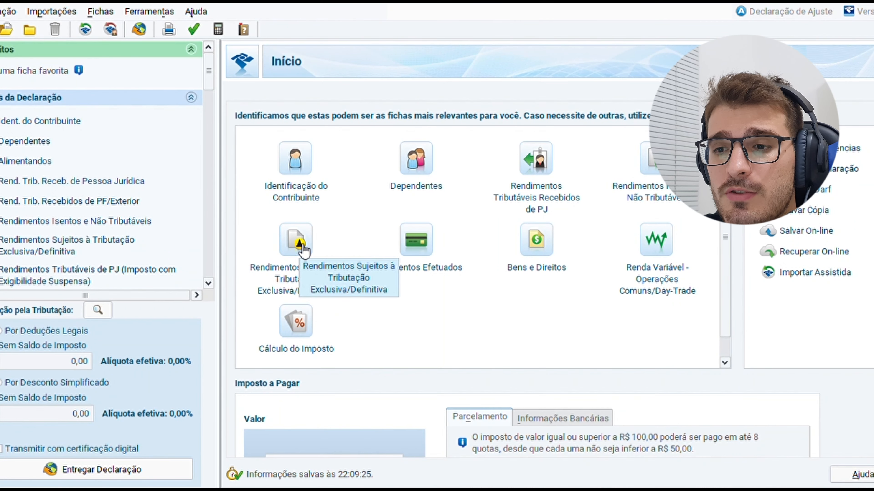
# Step: In the tax return, start a new income under Rendimentos Sujeitos à Tributação Exclusiva/Definitiva of type 12 - Outros
pyautogui.click(299, 249)
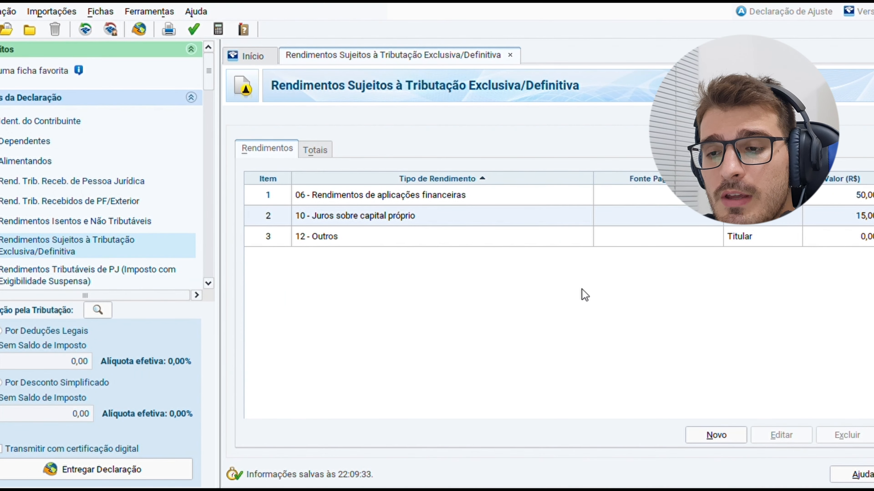
pyautogui.click(716, 435)
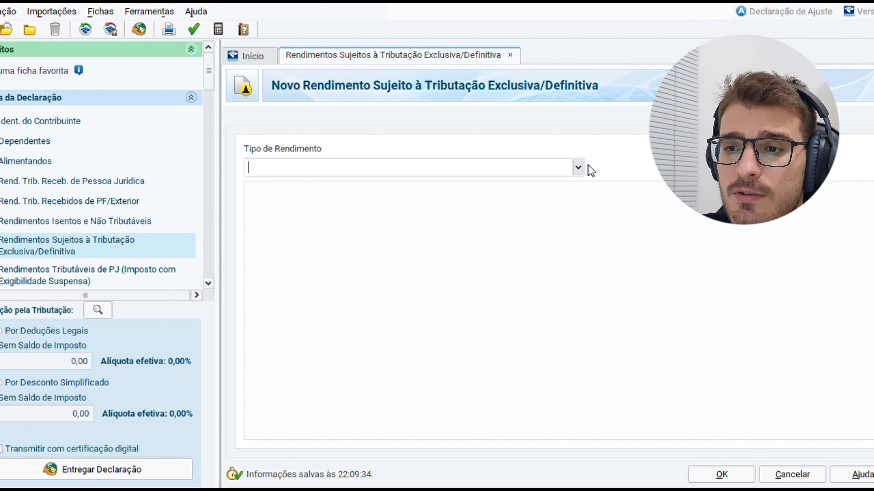
pyautogui.click(578, 167)
pyautogui.click(477, 223)
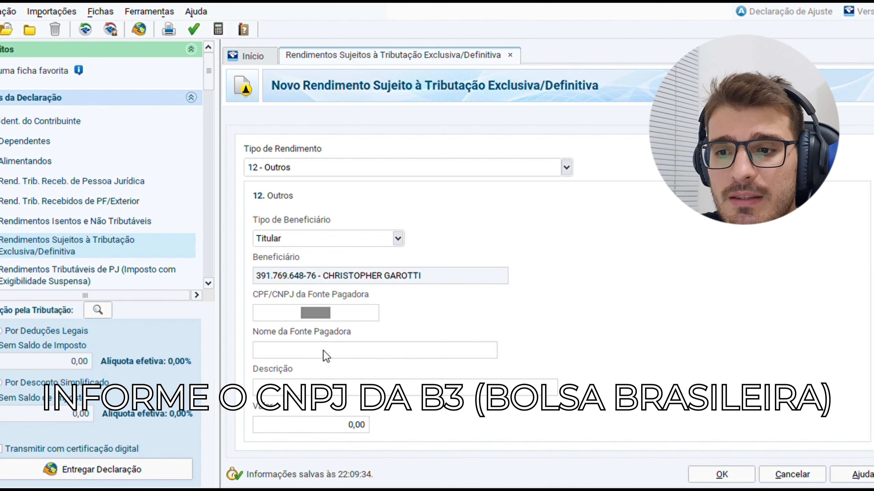
# Step: Describe the Outros income as ALUGUÉIS AÇÕES with a value of 20,00, save it and close the exclusive taxation form
pyautogui.click(299, 391)
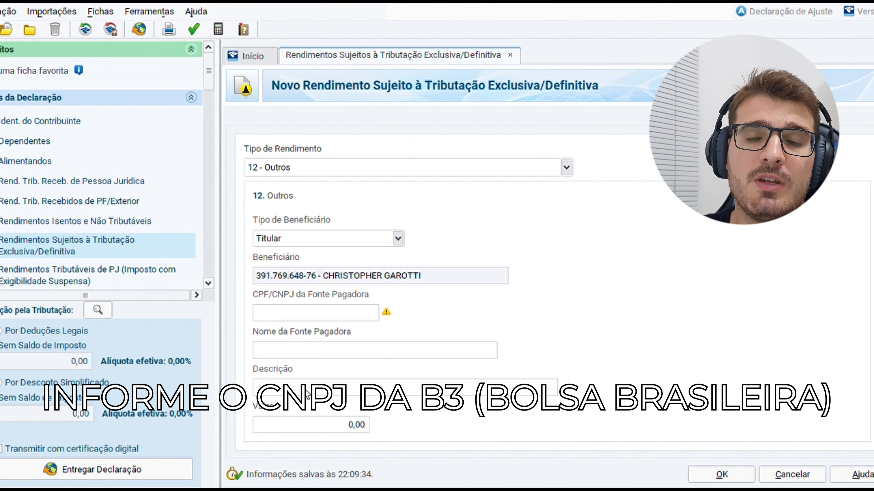
pyautogui.write('ALUGUÉIS ')
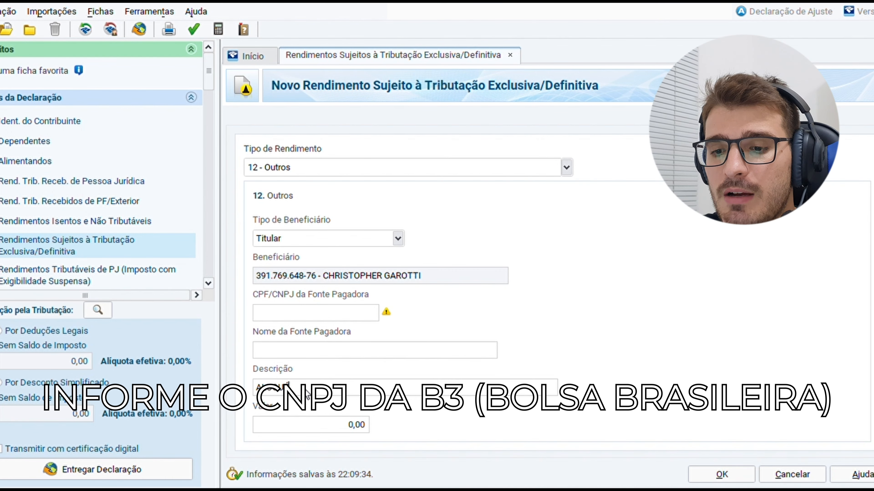
pyautogui.write('AÇÕES')
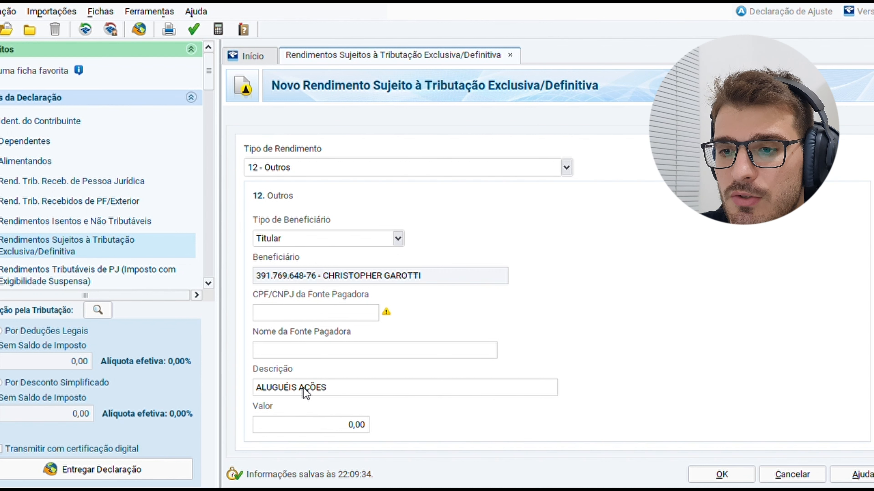
pyautogui.click(328, 427)
pyautogui.write('20')
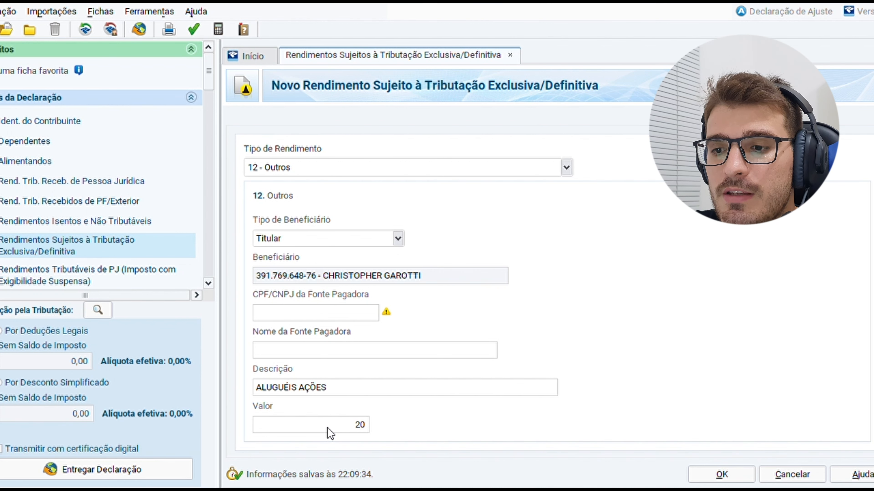
pyautogui.press('Tab')
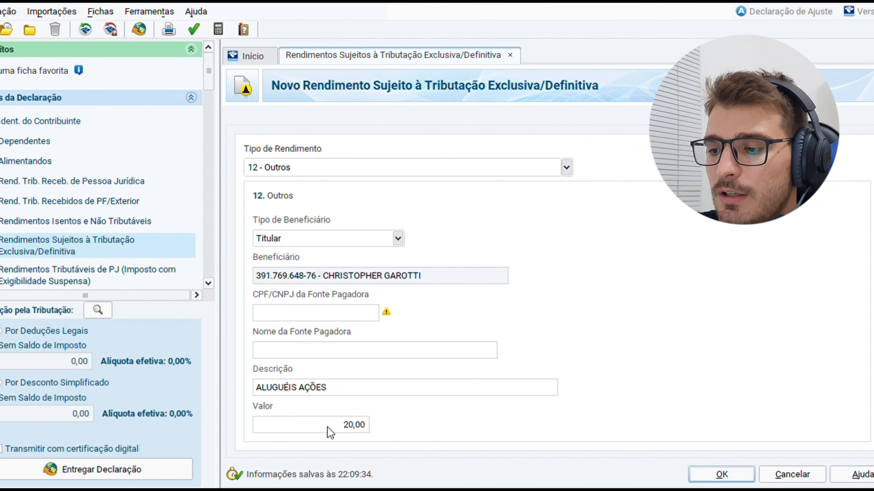
pyautogui.click(711, 477)
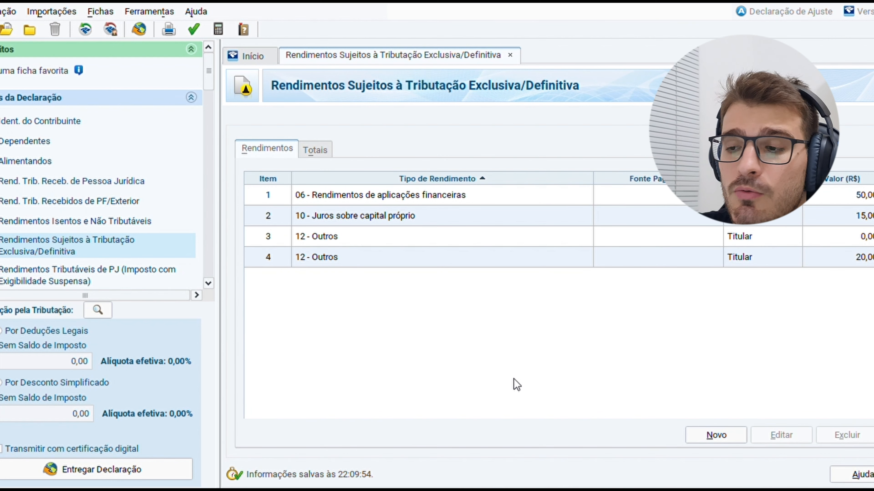
pyautogui.click(510, 55)
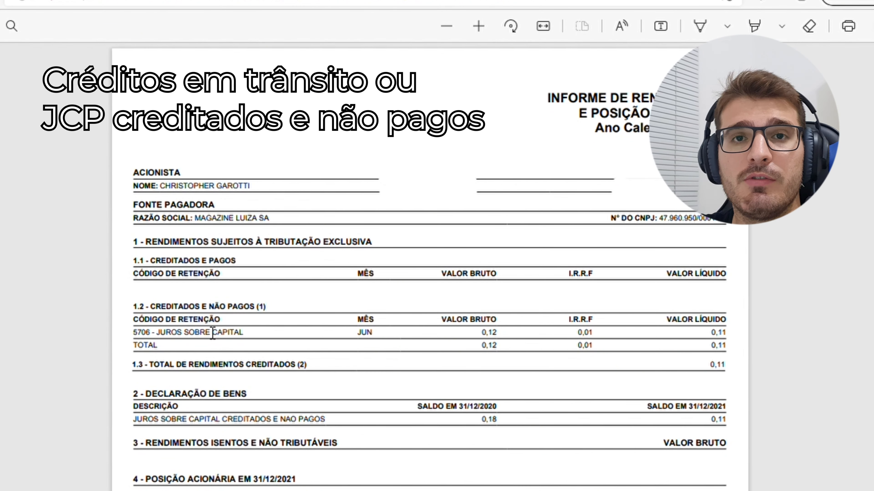
# Step: Examine the Magazine Luiza income report's Declaração de Bens section, comparing its unpaid interest on equity balances with the paying company's details
pyautogui.moveTo(151, 399); pyautogui.dragTo(257, 402)
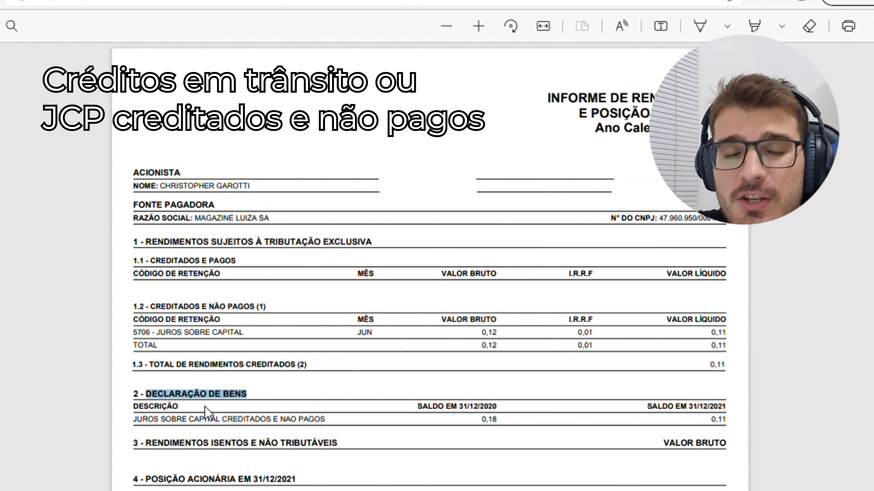
pyautogui.click(187, 422)
pyautogui.moveTo(146, 427); pyautogui.dragTo(336, 427)
pyautogui.click(423, 426)
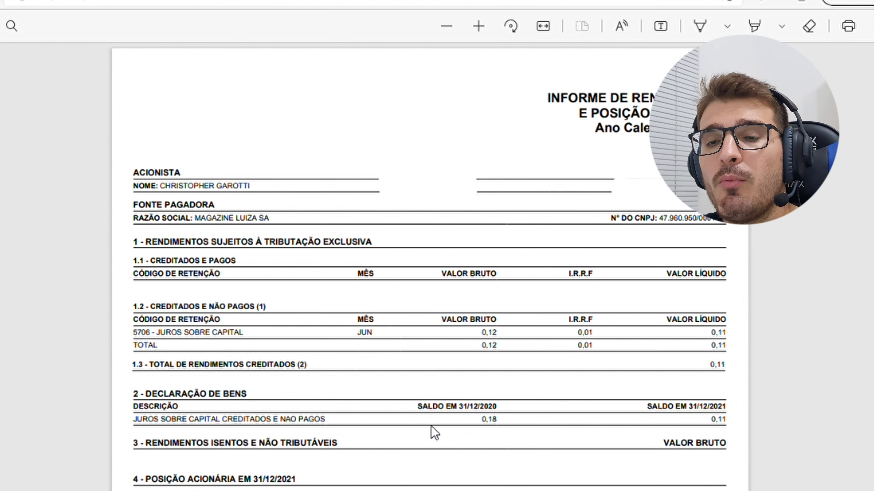
pyautogui.scroll(-3, 556, 429)
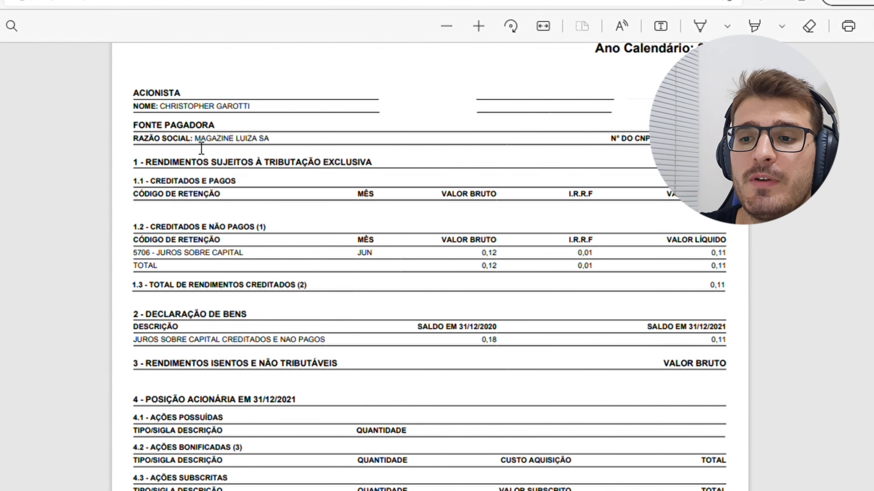
pyautogui.moveTo(192, 139); pyautogui.dragTo(284, 141)
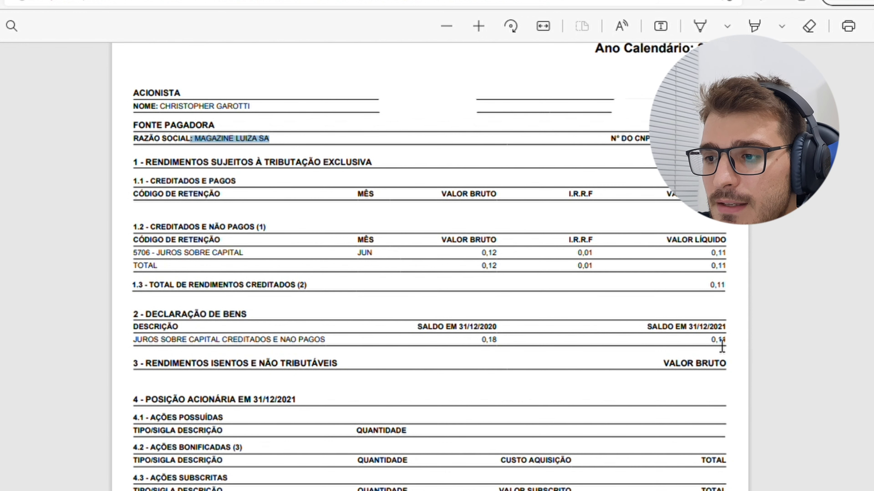
pyautogui.moveTo(710, 340); pyautogui.dragTo(730, 344)
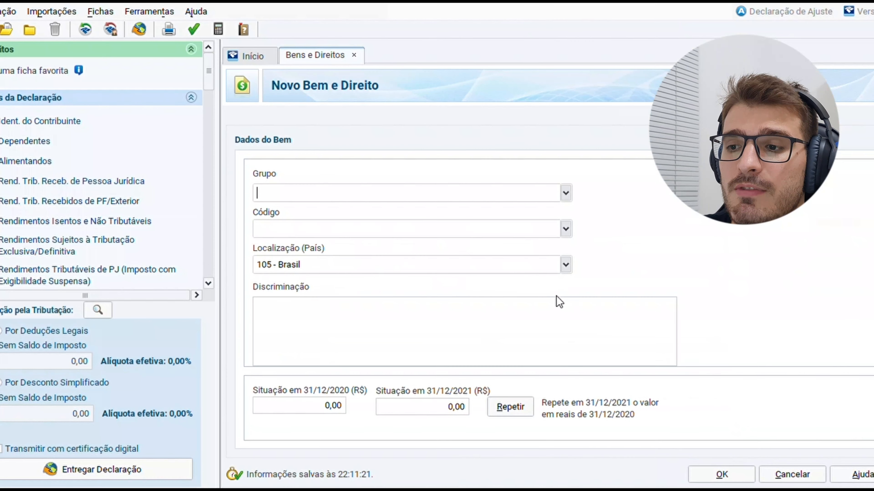
# Step: Classify the new asset under group 99 - Outros Bens e Direitos with code 99 - Outros bens e direitos
pyautogui.click(565, 193)
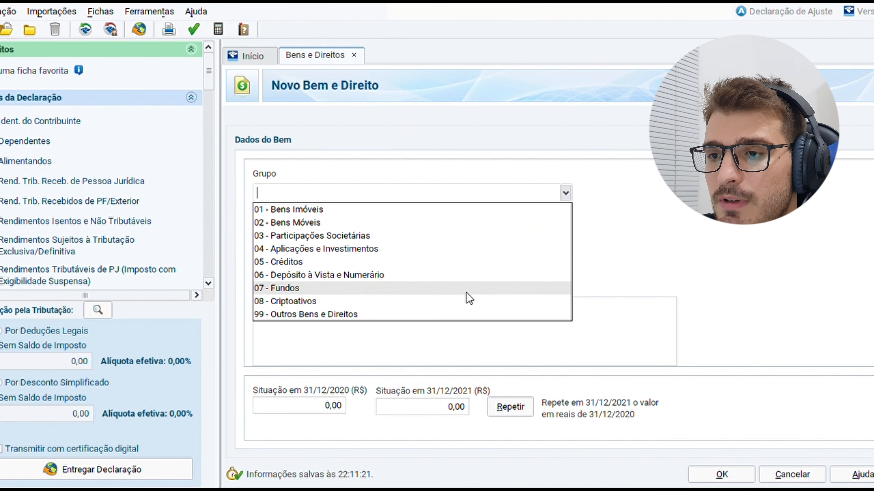
pyautogui.click(462, 313)
pyautogui.click(565, 229)
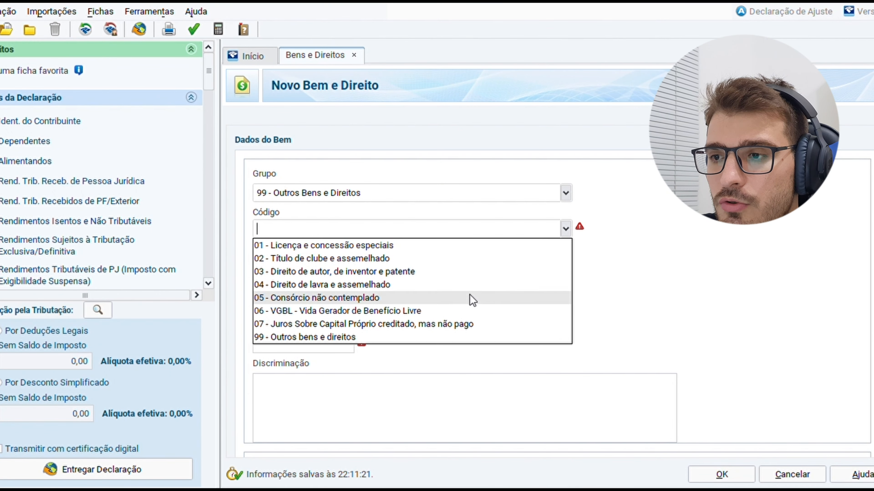
pyautogui.click(446, 338)
# Step: Describe the asset in Discriminação as CREDITOS EM TRANSITO
pyautogui.click(354, 347)
pyautogui.write('CREDITOS EM S')
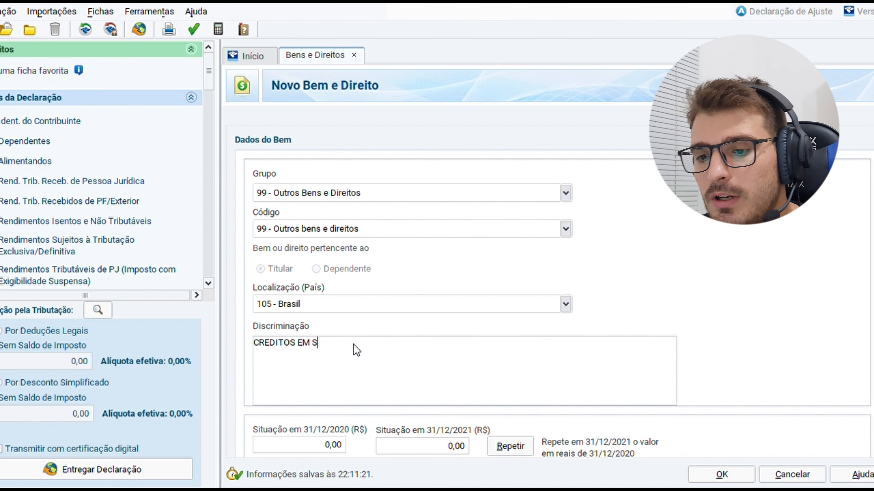
pyautogui.press('BackSpace')
pyautogui.write('TRN')
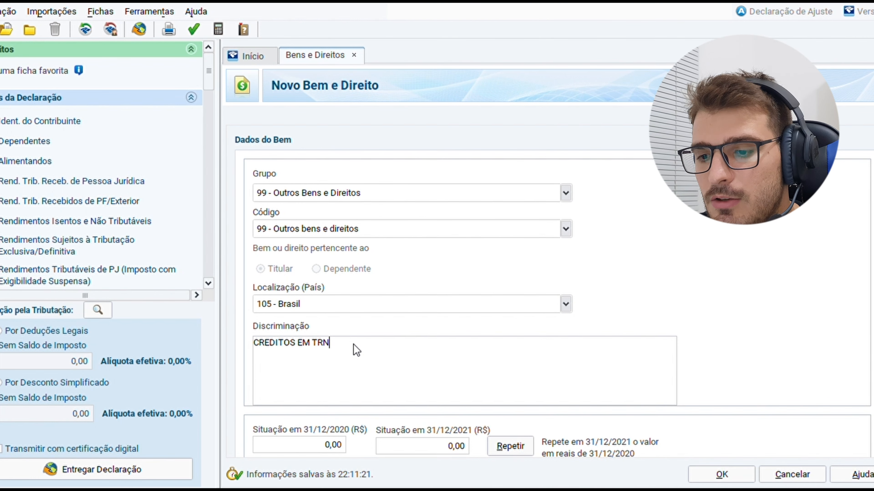
pyautogui.press('BackSpace')
pyautogui.write('ANSITO')
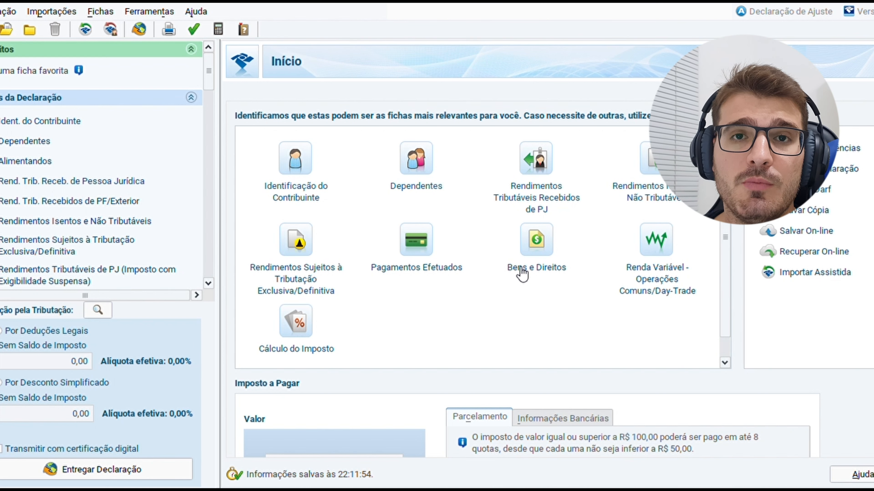
# Step: In Bens e Direitos, start a new asset in group 07 - Fundos with code 03 - Fundos de Investimento Imobiliário (FII) and review its fields
pyautogui.click(547, 252)
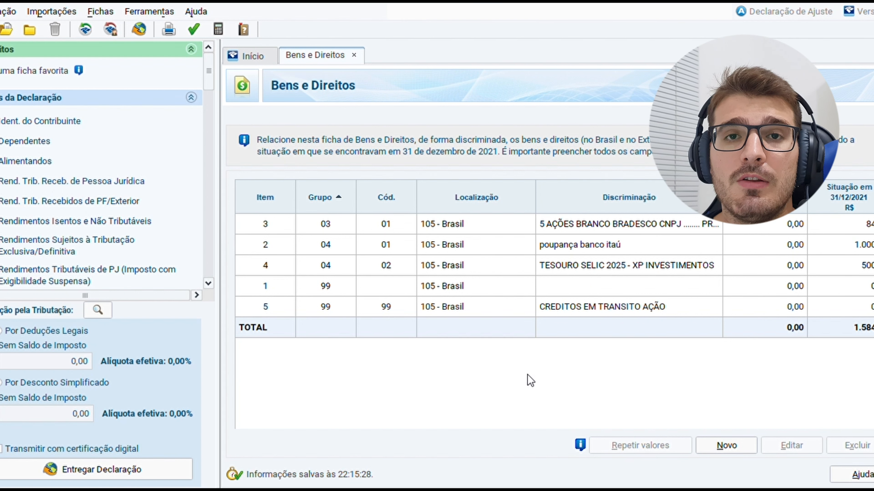
pyautogui.click(726, 448)
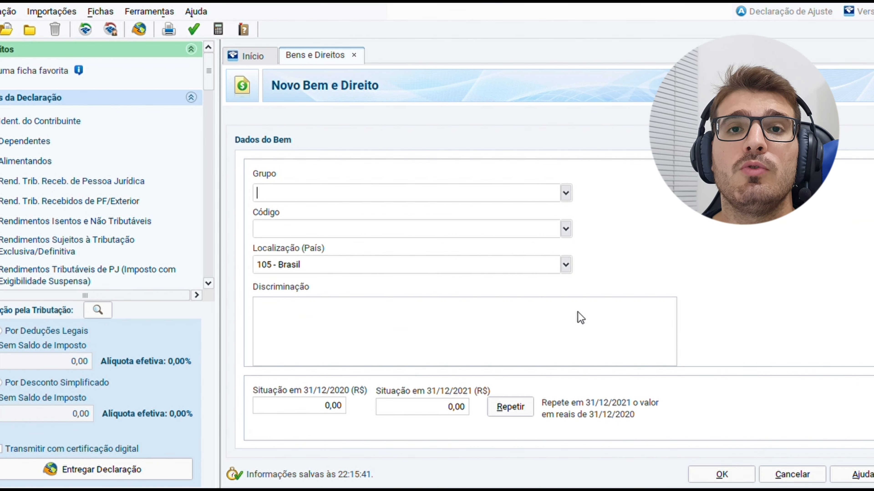
pyautogui.click(566, 194)
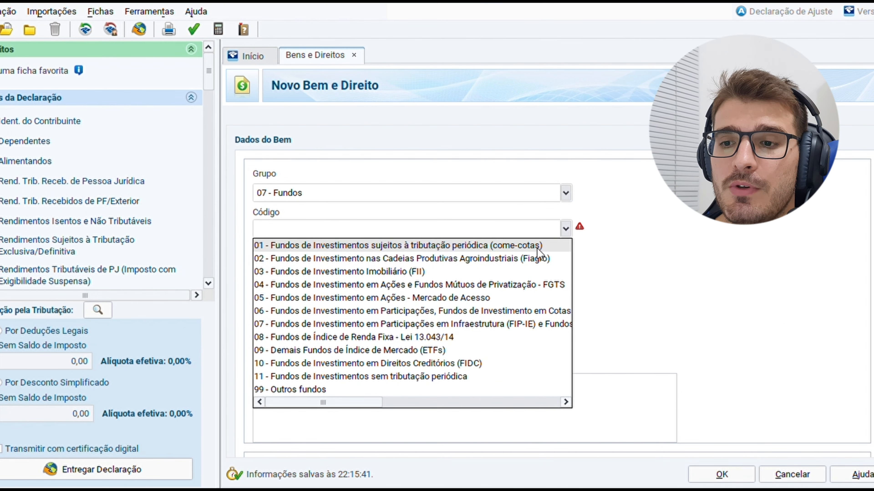
pyautogui.click(456, 273)
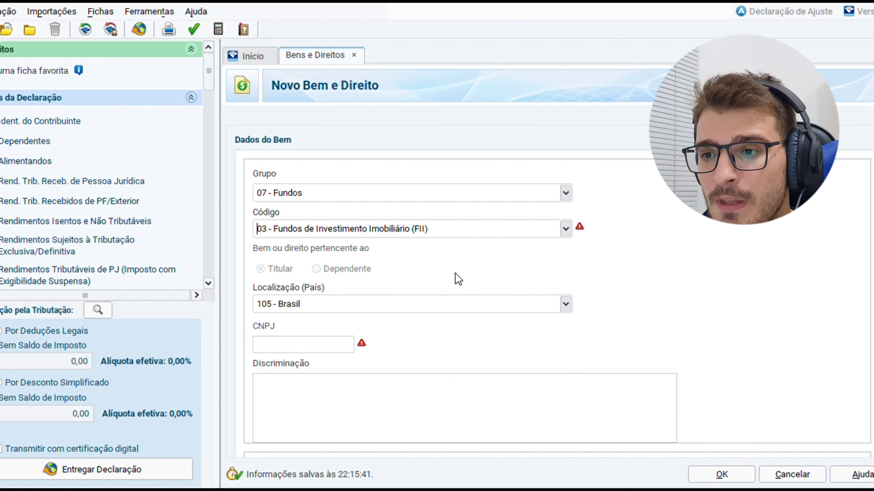
pyautogui.scroll(-1, 291, 340)
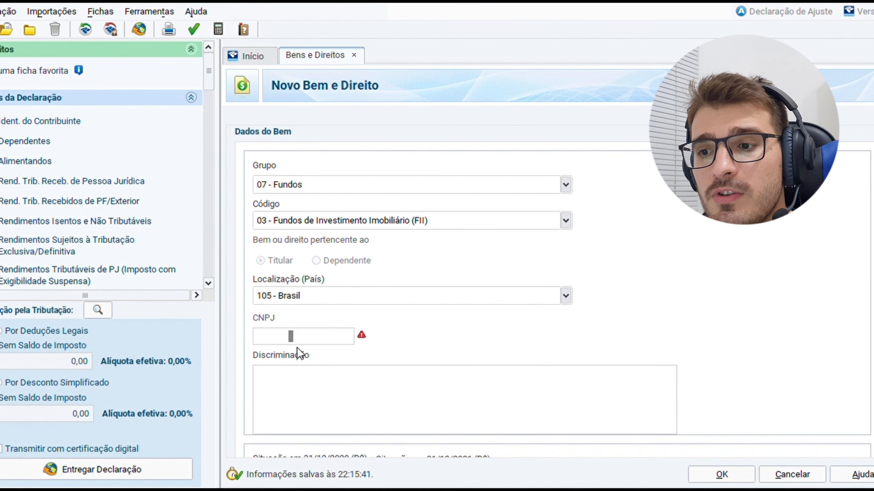
pyautogui.click(385, 404)
pyautogui.scroll(-3, 557, 292)
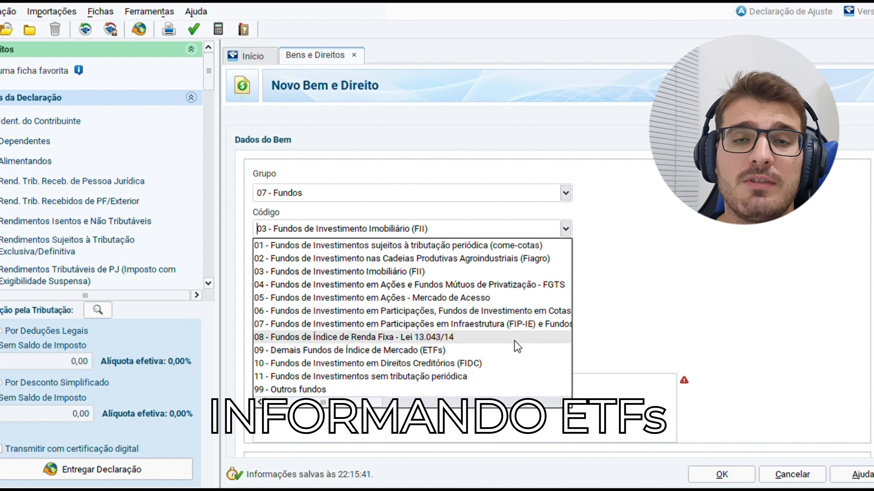
# Step: Change the fund's code to 09 - Demais Fundos de Índice de Mercado (ETFs) and review its description and 31/12/2021 value fields
pyautogui.click(513, 357)
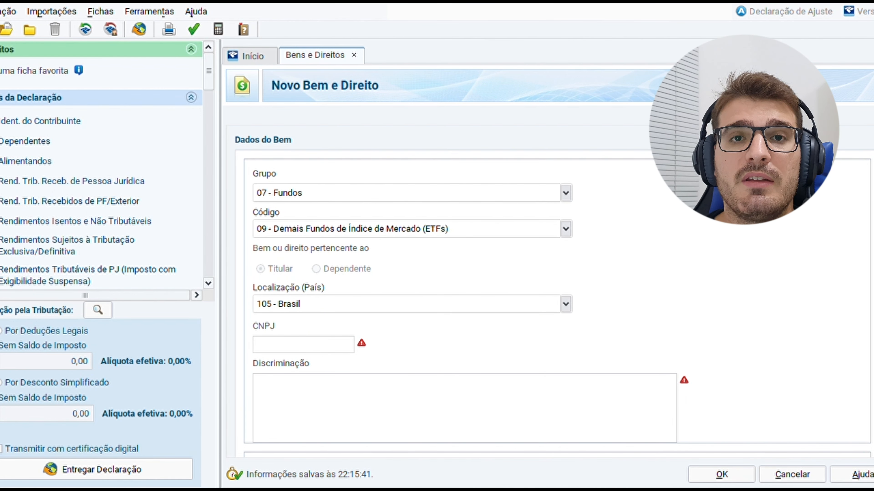
pyautogui.scroll(-3, 757, 361)
pyautogui.click(576, 347)
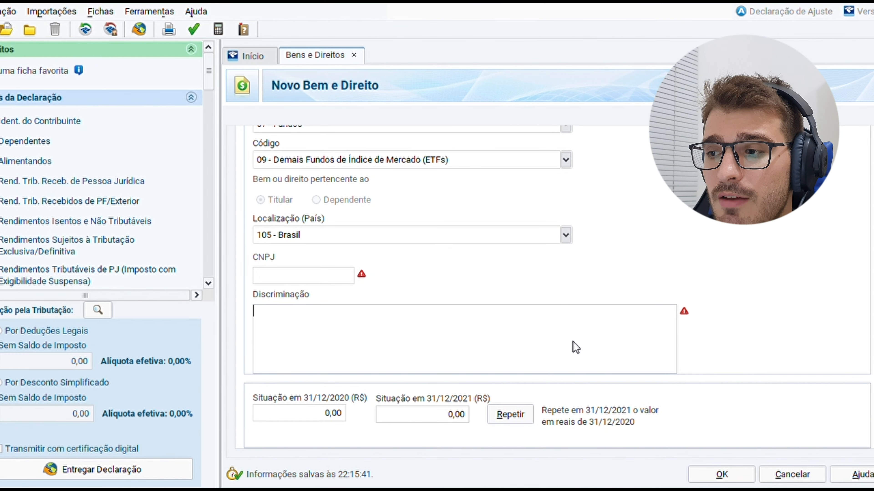
pyautogui.click(415, 418)
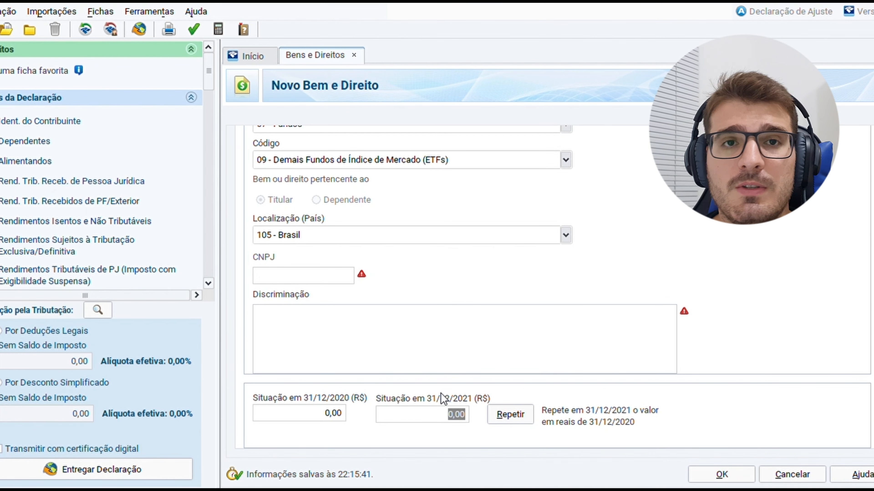
# Step: Change the fund's code to 01 - Fundos de Investimentos sujeitos à tributação periódica (come-cotas) and review its associated income section
pyautogui.scroll(1, 654, 279)
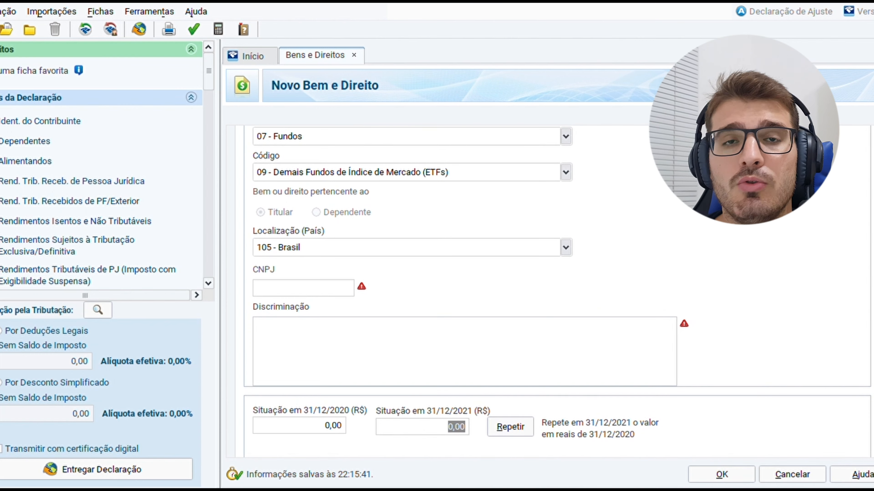
pyautogui.scroll(3, 585, 279)
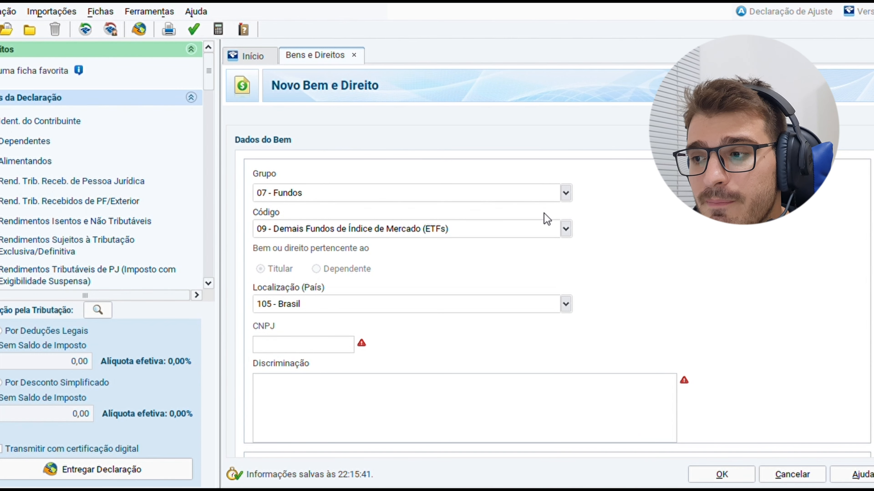
pyautogui.click(565, 229)
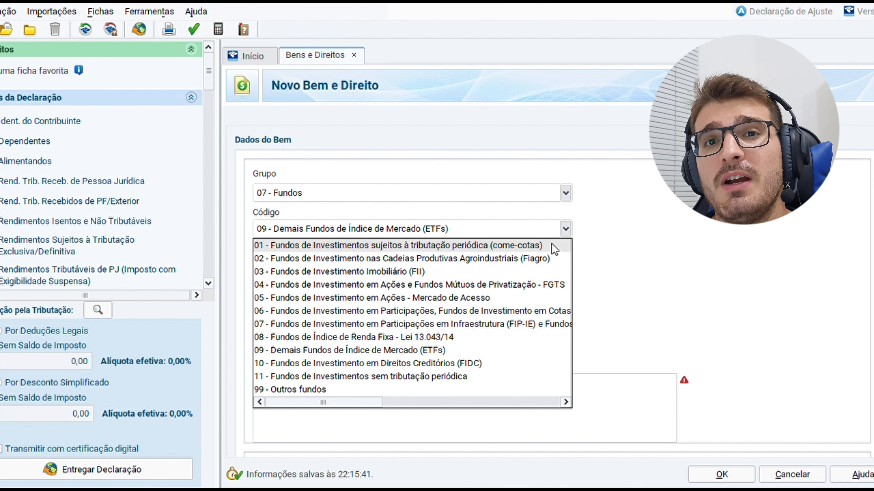
pyautogui.click(514, 245)
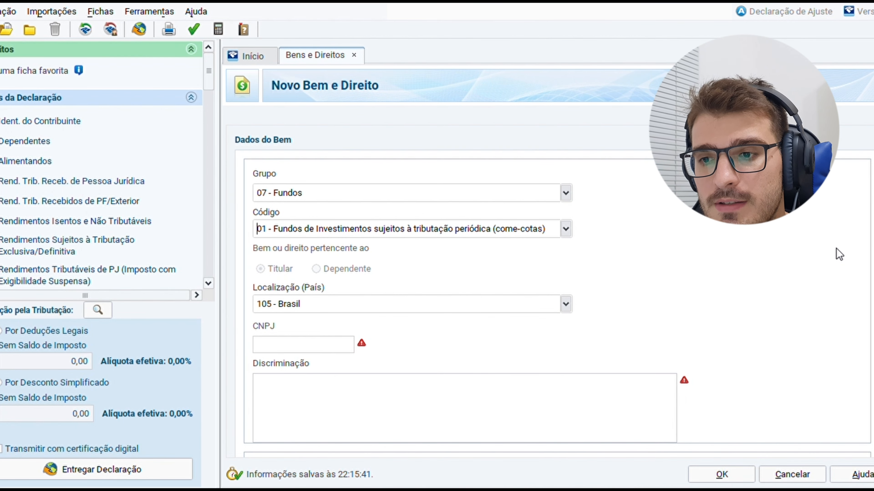
pyautogui.scroll(-3, 838, 251)
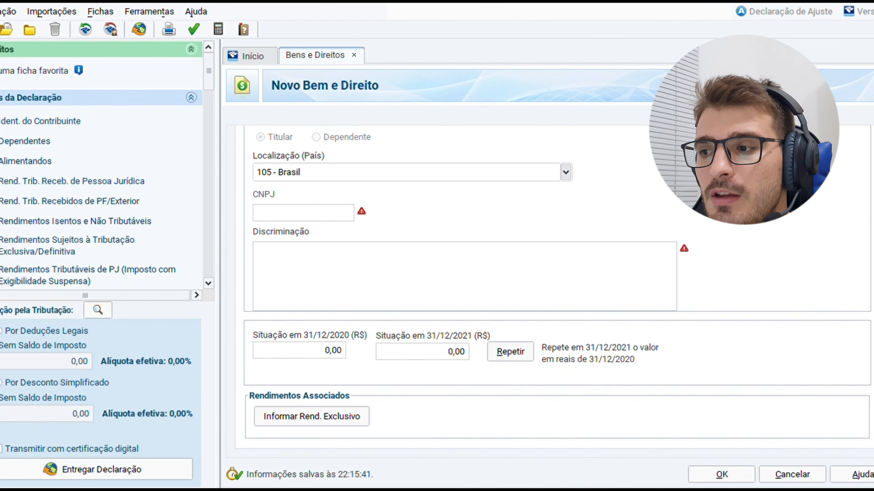
pyautogui.scroll(3, 839, 252)
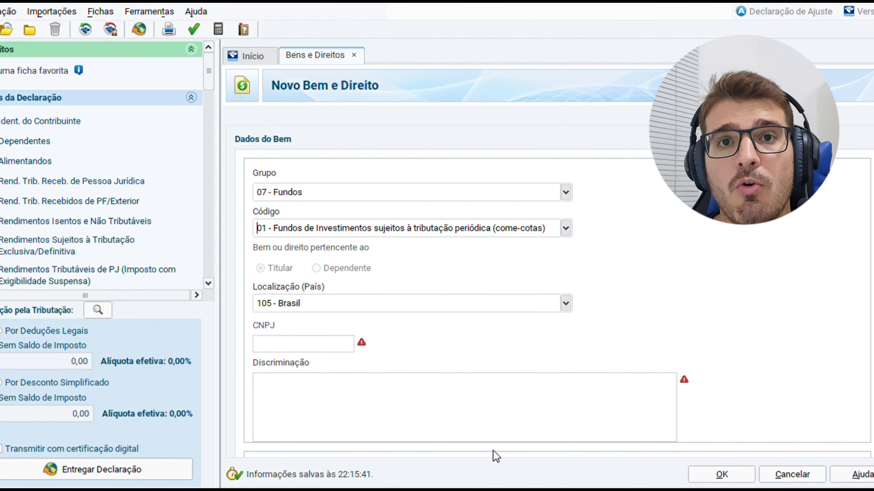
# Step: Switch the fund's code to 04 - Fundos de Investimento em Ações e Fundos Mútuos de Privatização - FGTS and review its fields
pyautogui.click(499, 228)
pyautogui.click(495, 285)
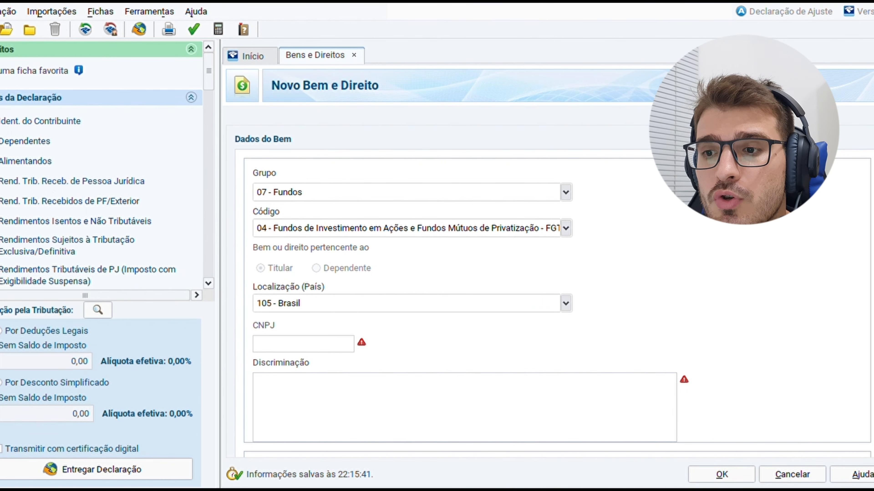
pyautogui.scroll(-3, 853, 261)
pyautogui.scroll(3, 550, 276)
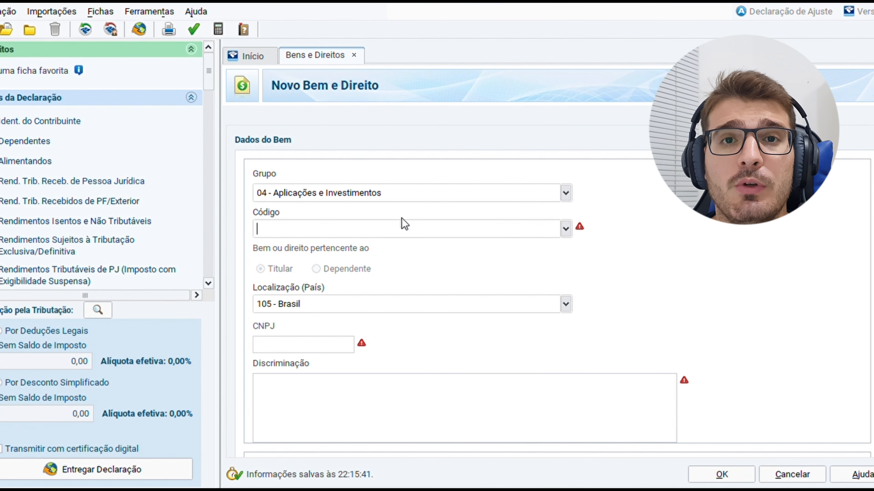
# Step: Under group 04 - Aplicações e Investimentos, set the asset's code to 04 - Ativos negociados em bolsa no Brasil and confirm the entry
pyautogui.click(564, 230)
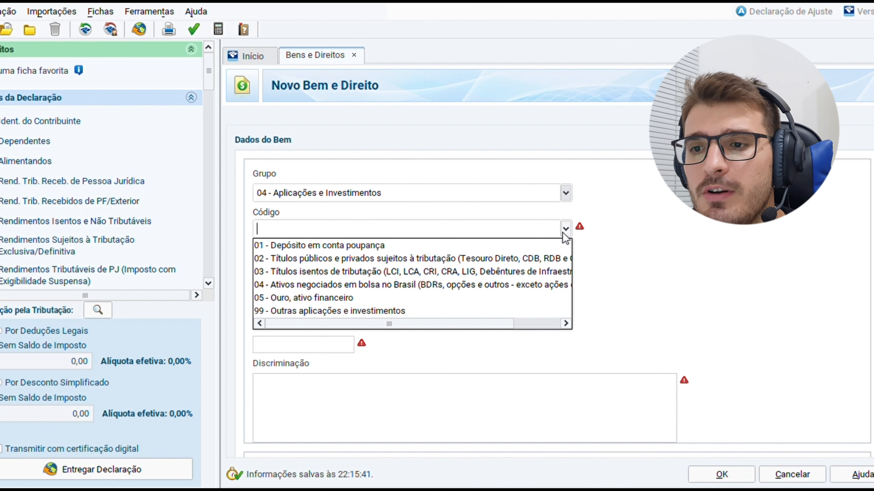
pyautogui.click(515, 284)
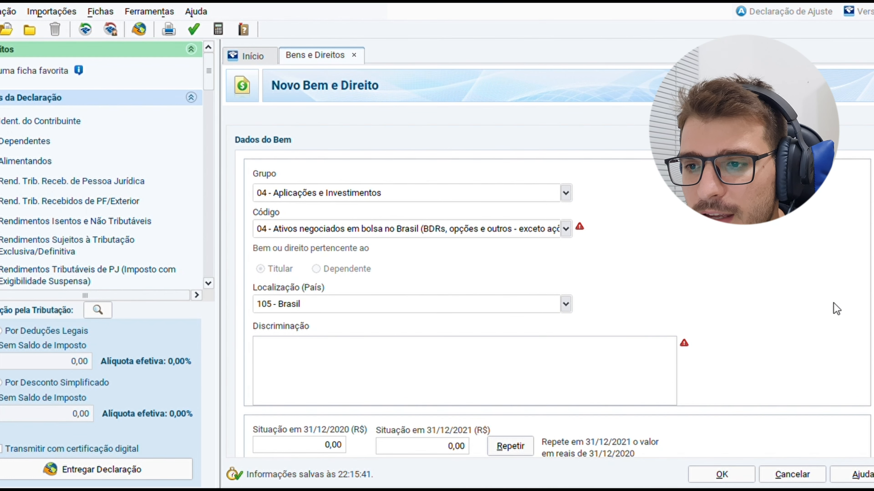
pyautogui.scroll(-1, 555, 291)
pyautogui.click(464, 344)
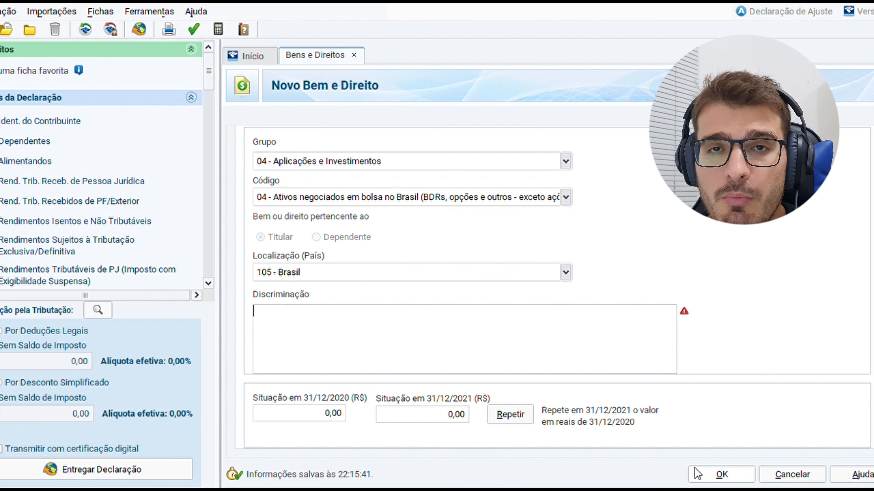
pyautogui.click(717, 475)
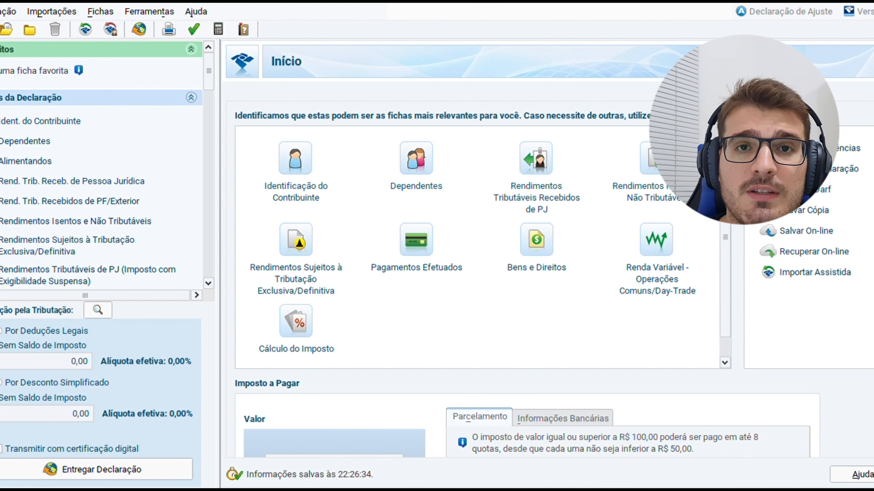
# Step: Review the payer and value fields of a new exempt income entry of type 09 - Lucros e dividendos recebidos, then discard it
pyautogui.click(625, 189)
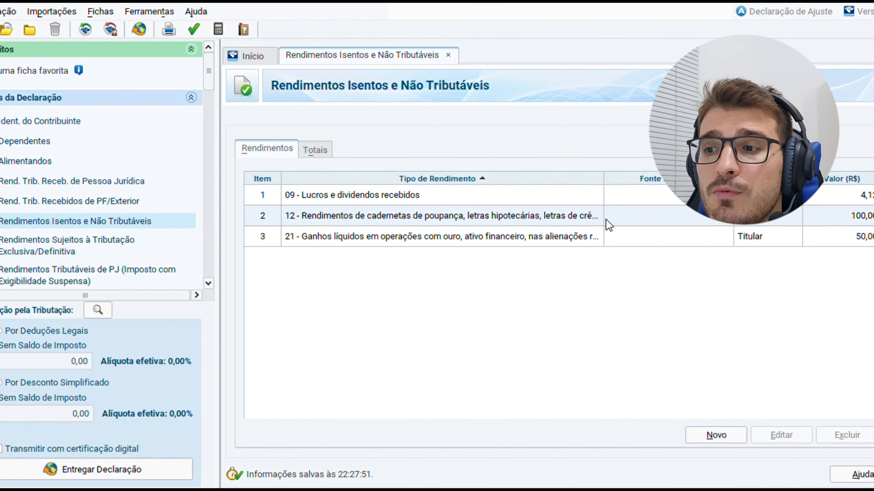
pyautogui.click(710, 435)
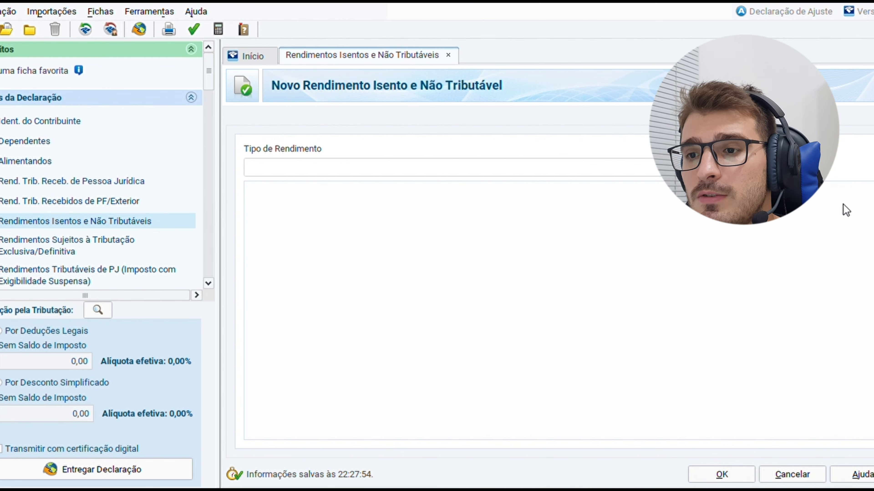
pyautogui.click(816, 168)
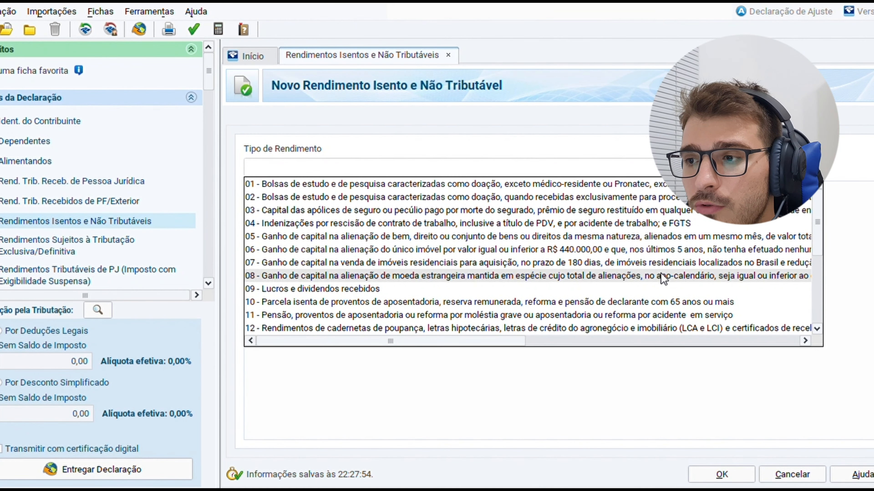
pyautogui.click(460, 288)
pyautogui.click(348, 316)
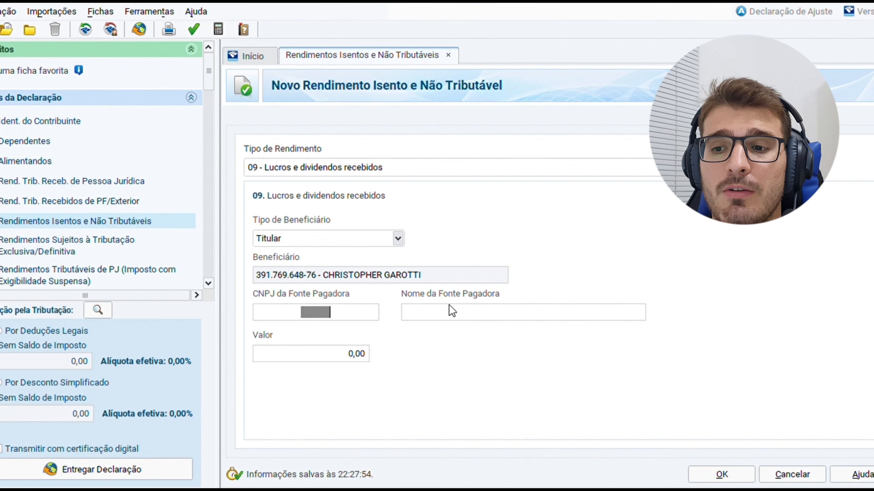
pyautogui.click(330, 354)
pyautogui.click(788, 477)
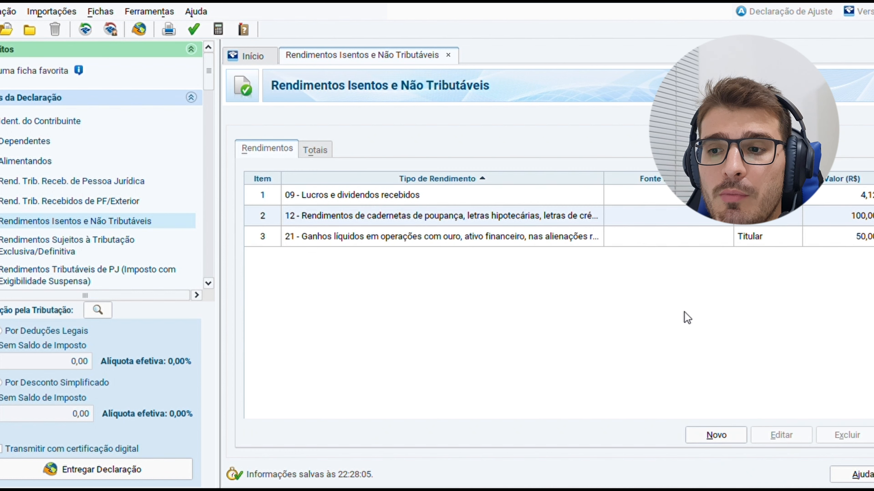
pyautogui.click(262, 57)
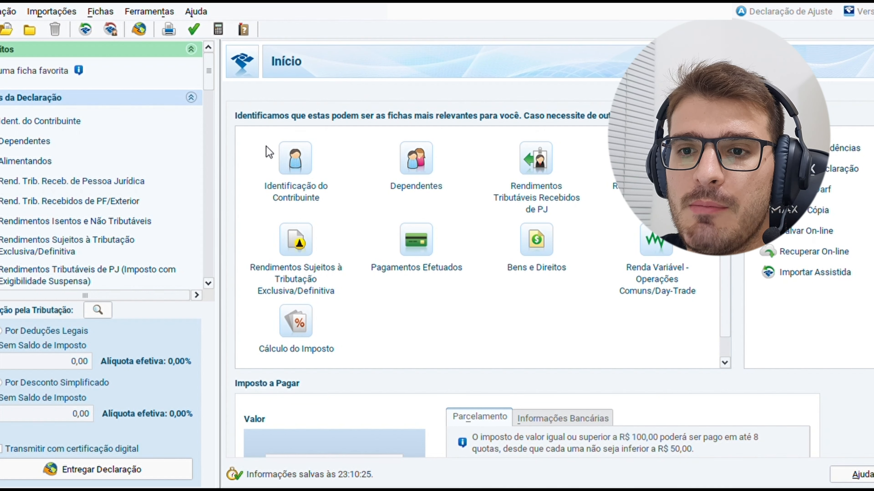
# Step: In the taxpayer's Outras Informações under income from individuals and abroad, set March's Exterior income to 20,00 and close the form
pyautogui.click(132, 206)
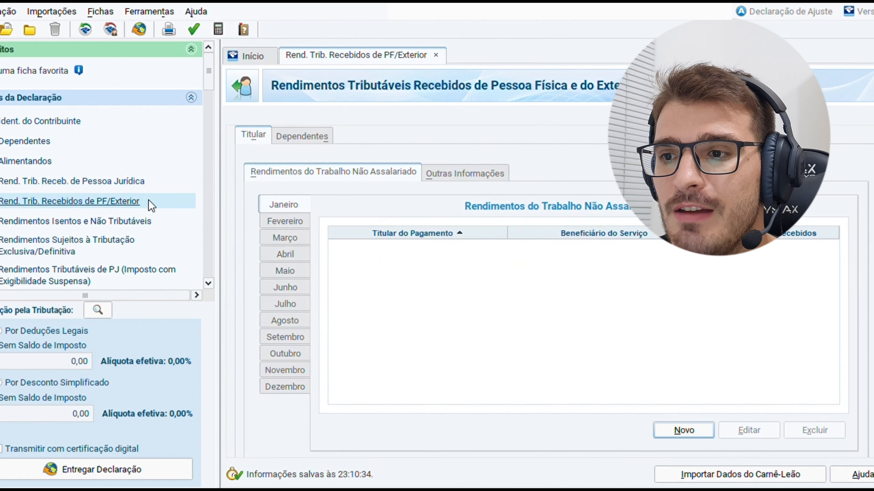
pyautogui.click(434, 176)
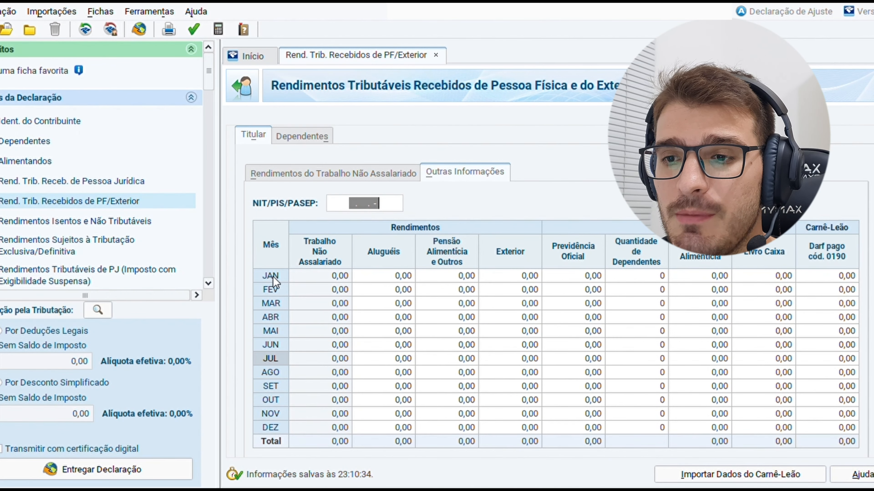
pyautogui.click(273, 307)
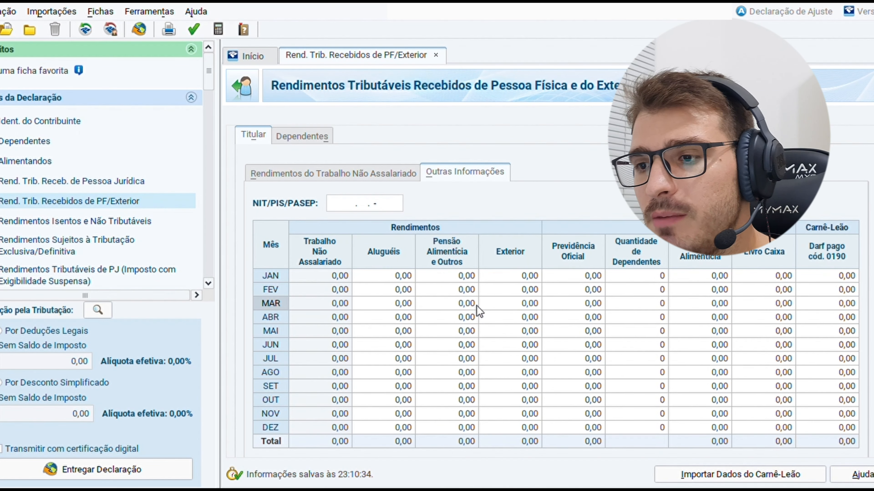
pyautogui.click(500, 304)
pyautogui.write('20')
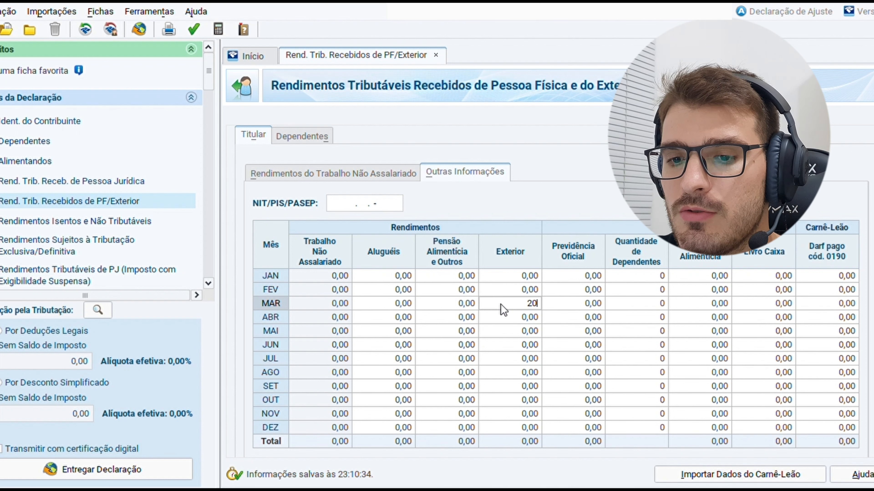
pyautogui.press('Tab')
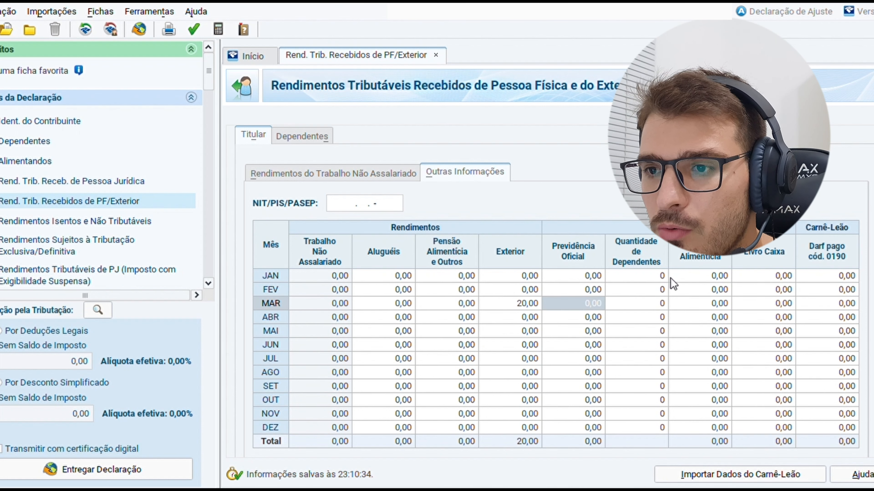
pyautogui.click(435, 55)
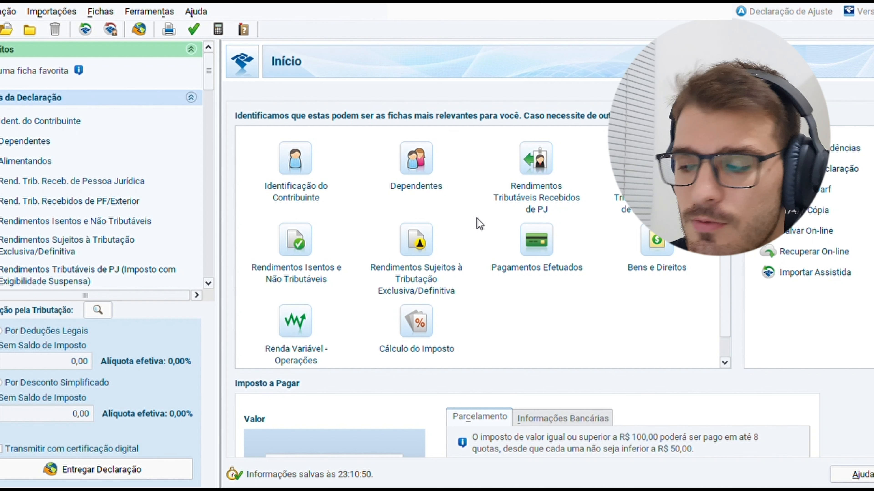
# Step: Start a new exclusively taxed income entry of type 06 - Rendimentos de aplicações financeiras and go through its payer CNPJ and value fields
pyautogui.click(425, 239)
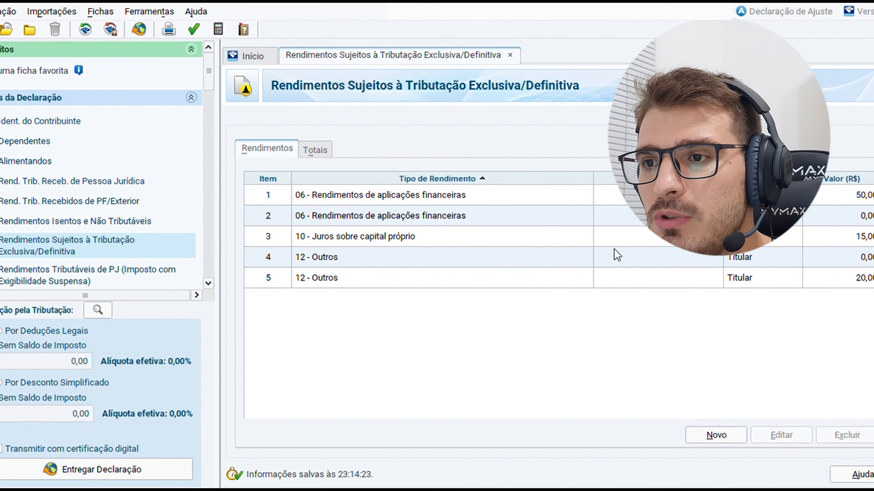
pyautogui.click(727, 436)
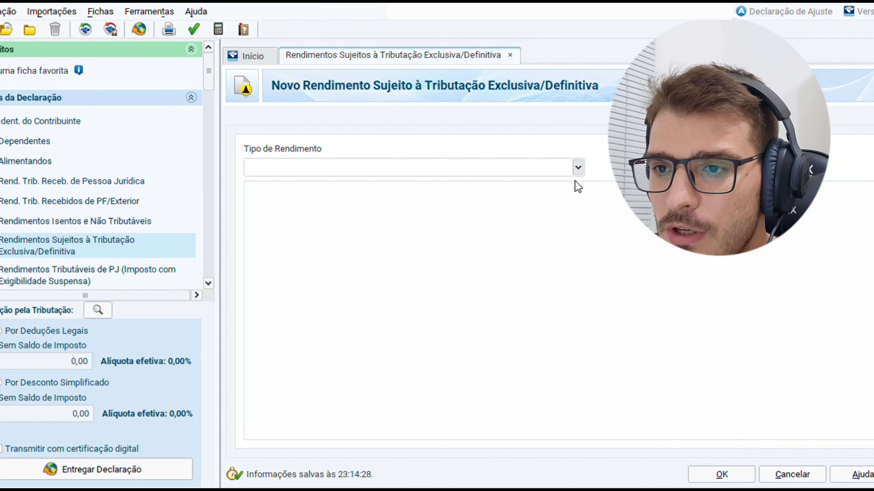
pyautogui.click(578, 167)
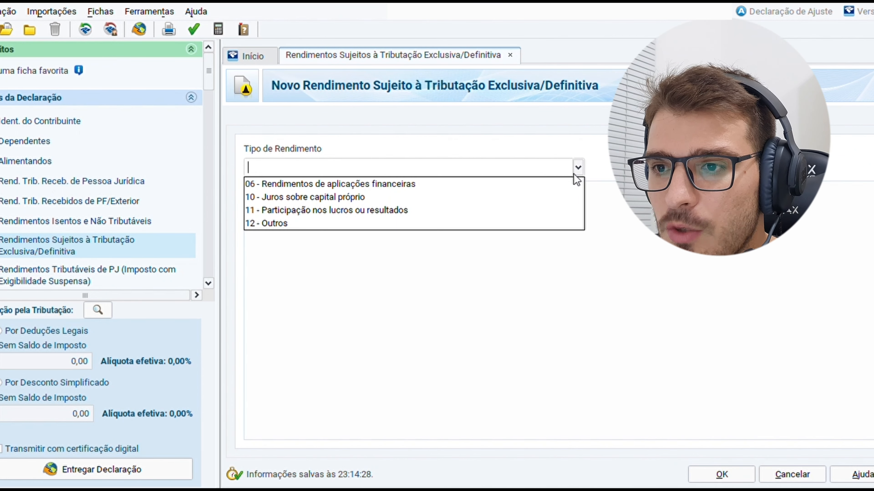
pyautogui.click(557, 189)
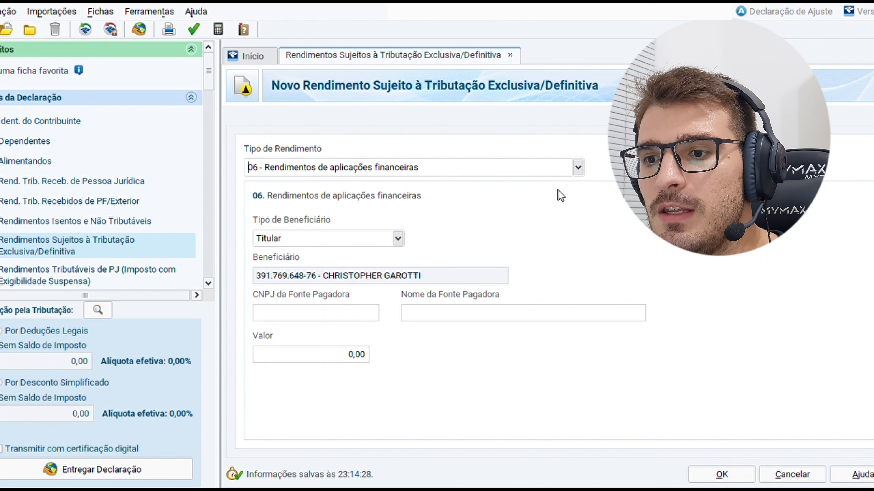
pyautogui.click(315, 313)
pyautogui.click(316, 358)
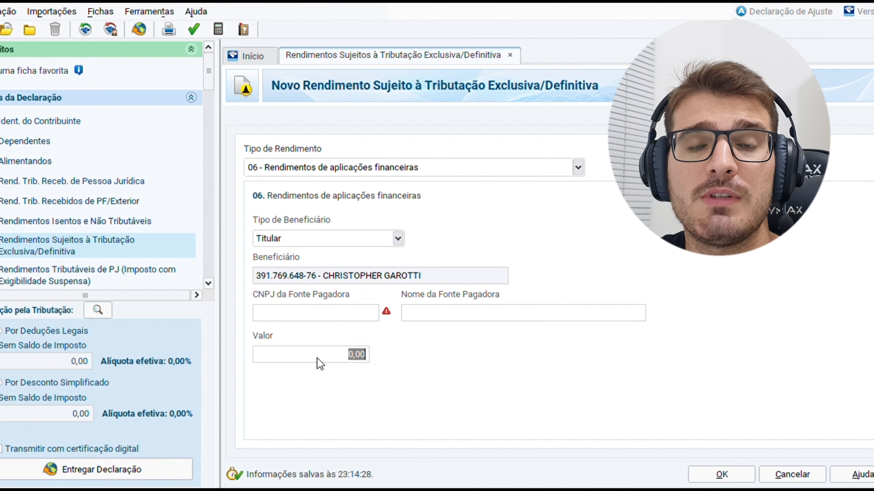